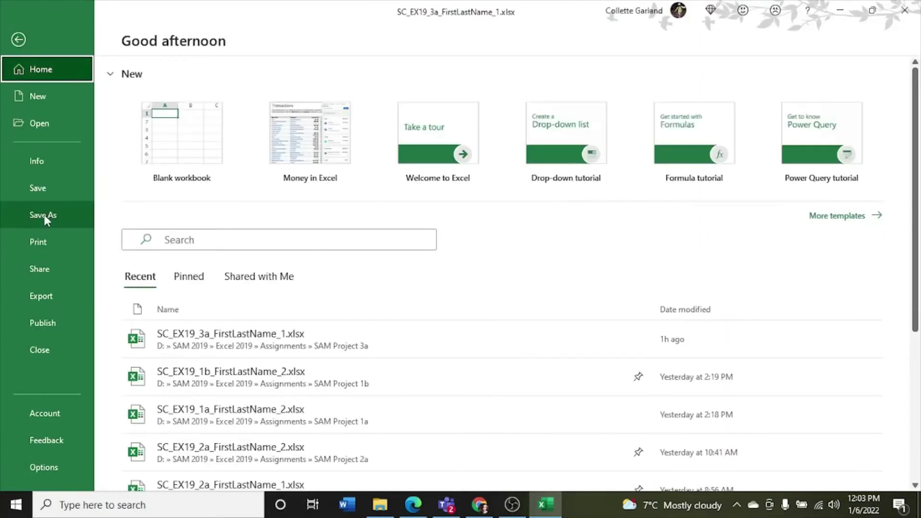
# - Save the workbook as SC_EX19_3a_FirstLastName_2.xlsx, changing the name's ending from 1 to 2
pyautogui.click(44, 217)
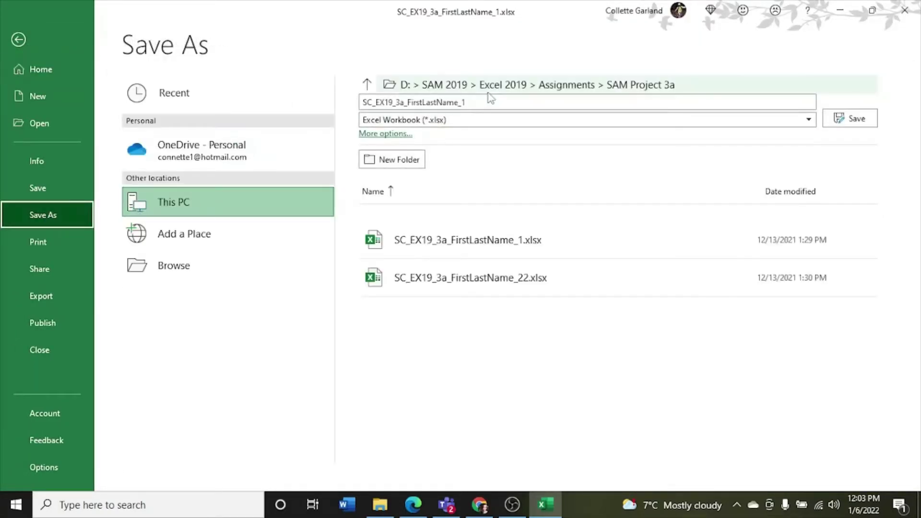
pyautogui.click(481, 102)
pyautogui.click(482, 102)
pyautogui.press('BackSpace')
pyautogui.write('2')
pyautogui.hotkey('ctrl', 'a')
pyautogui.press('Return')
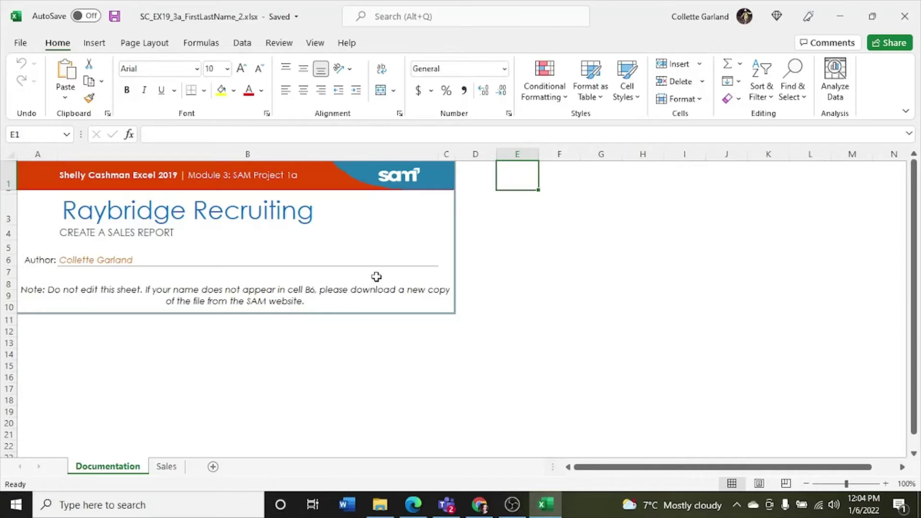
# - Rename the Sales sheet tab to 'Sales and Dividends'
pyautogui.click(166, 468)
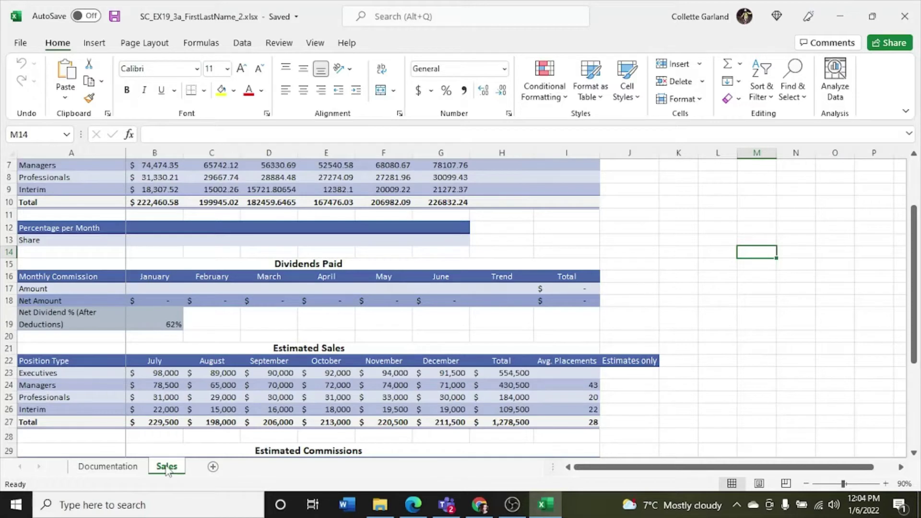
pyautogui.rightClick(168, 468)
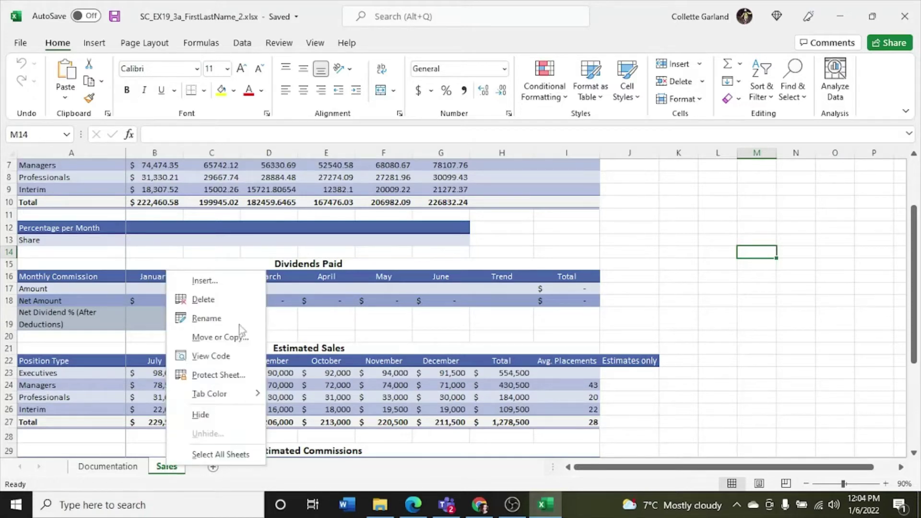
pyautogui.click(207, 319)
pyautogui.press('End')
pyautogui.write('and')
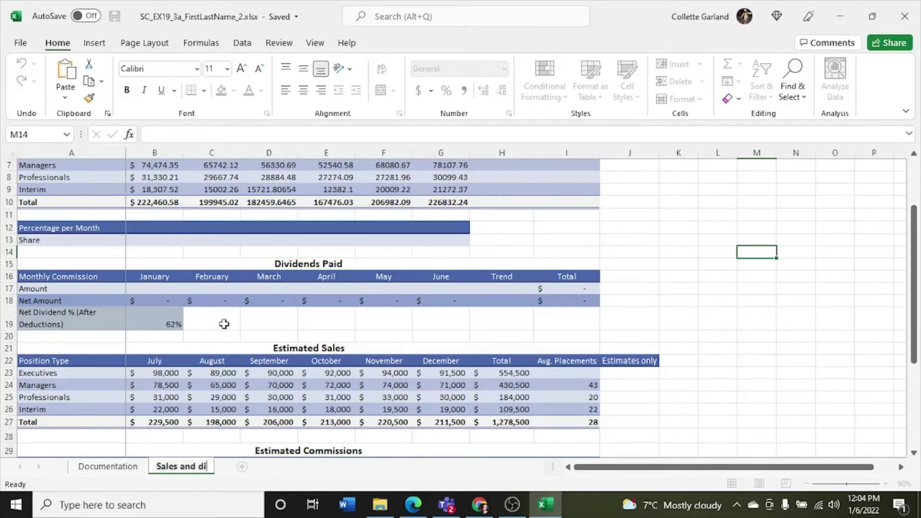
pyautogui.write(' Dividends')
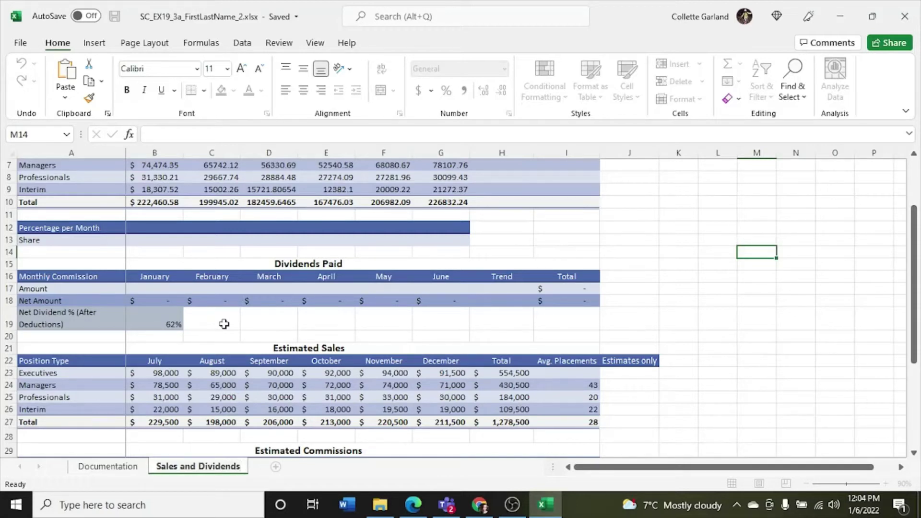
pyautogui.press('Return')
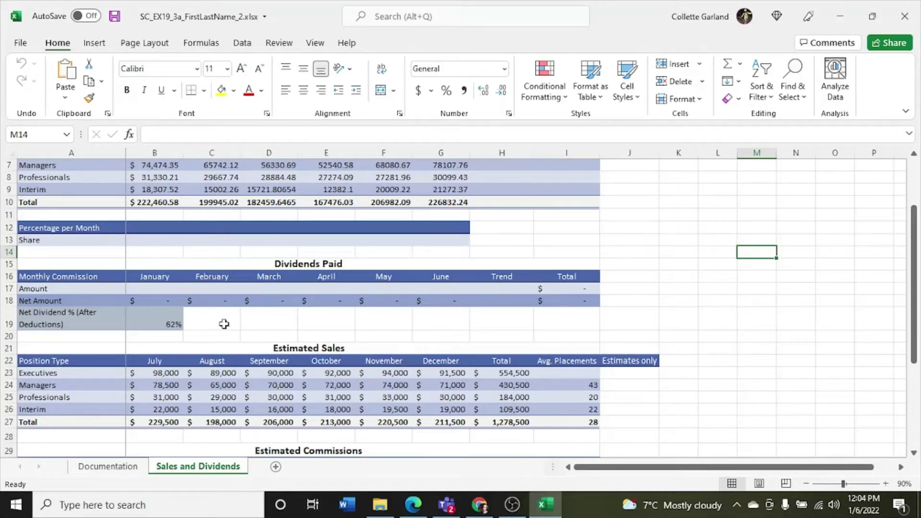
# - Remove the frozen panes from the Sales and Dividends sheet so column A scrolls freely
pyautogui.scroll(2, 259, 265)
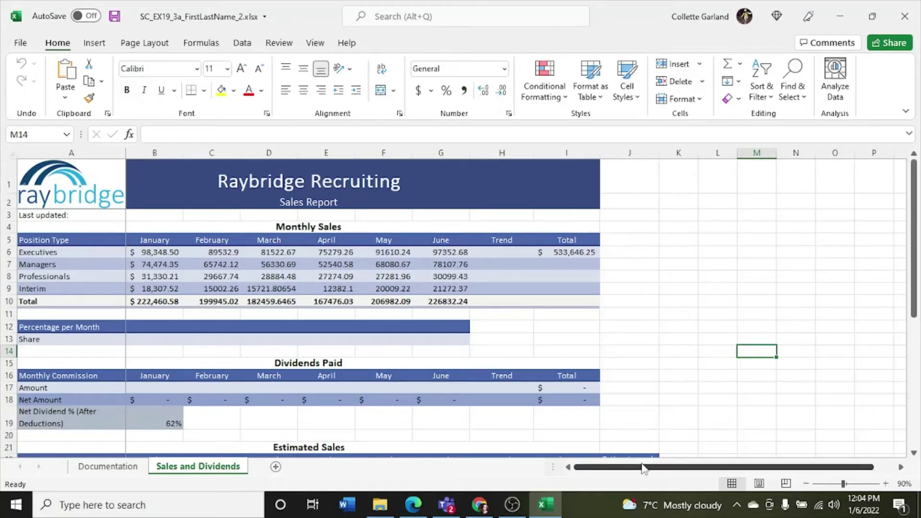
pyautogui.moveTo(643, 467); pyautogui.dragTo(614, 494)
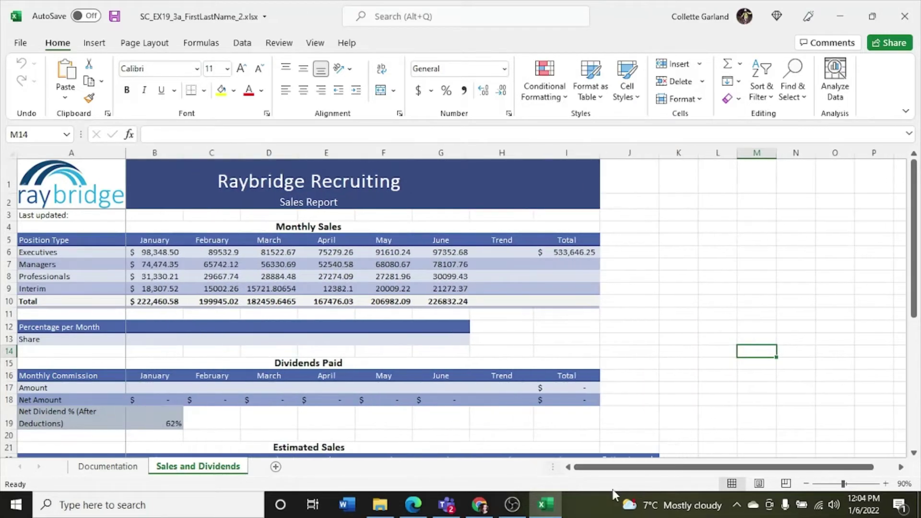
pyautogui.click(85, 146)
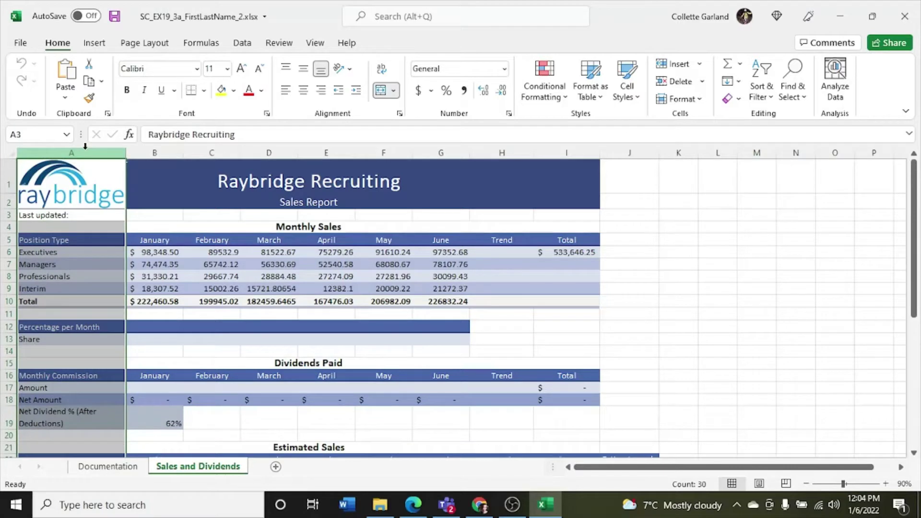
pyautogui.click(324, 44)
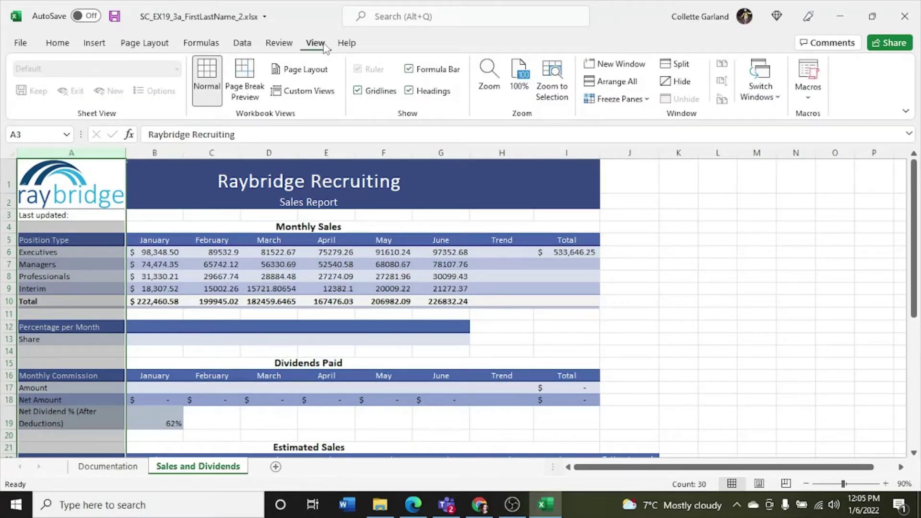
pyautogui.click(642, 105)
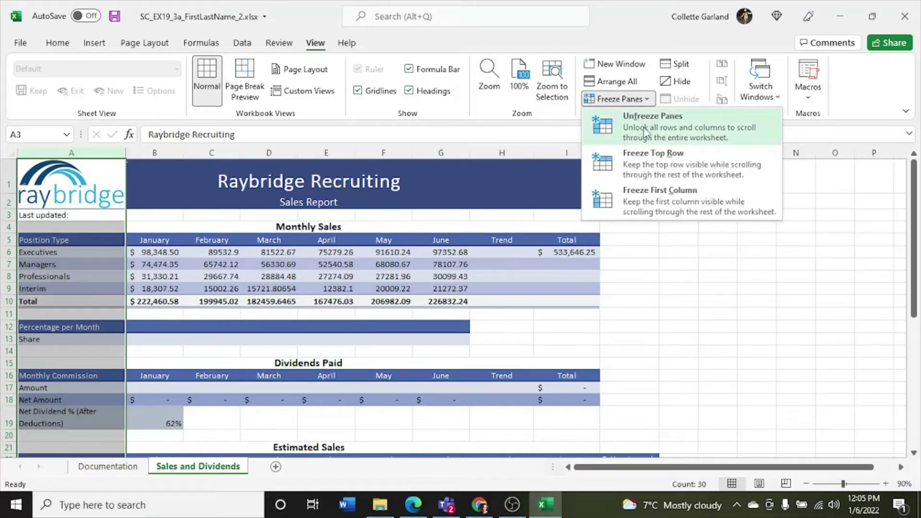
pyautogui.click(644, 127)
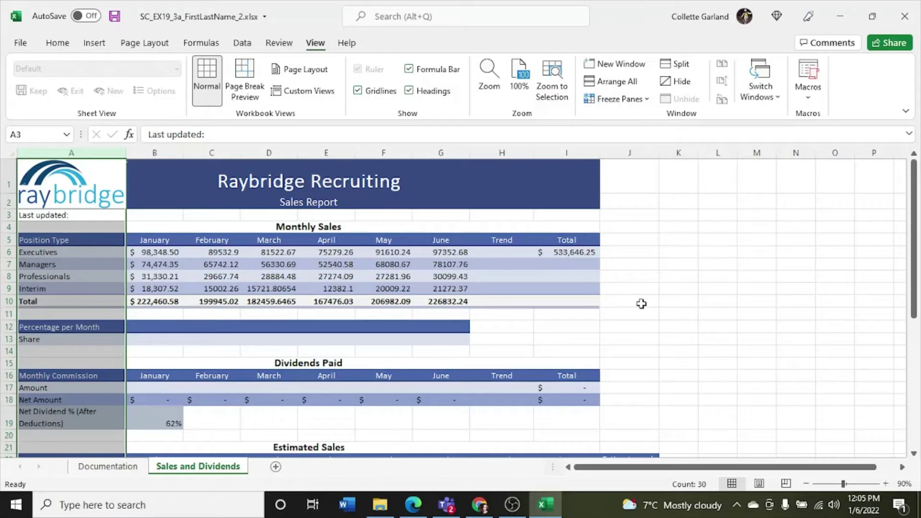
pyautogui.moveTo(663, 474); pyautogui.dragTo(597, 484)
pyautogui.click(331, 350)
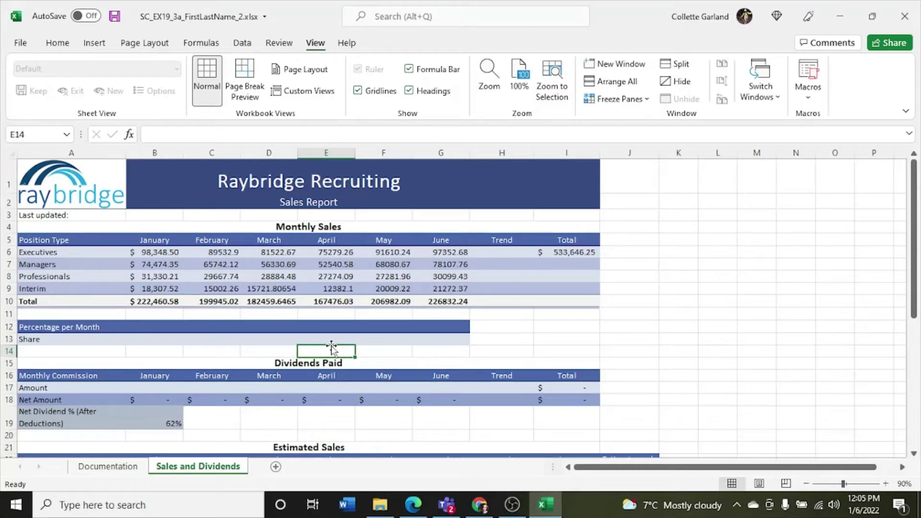
# - Apply Middle Align to the merged Raybridge Recruiting title cell A1
pyautogui.click(96, 176)
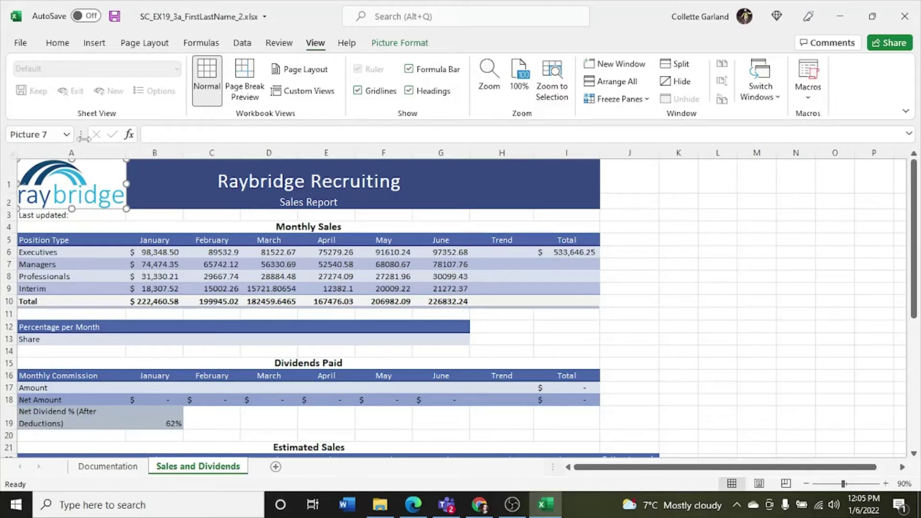
pyautogui.click(57, 45)
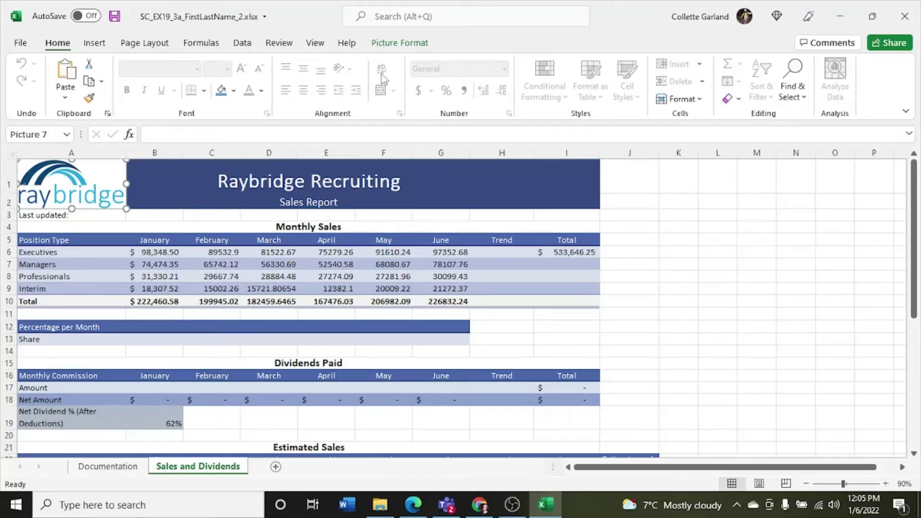
pyautogui.click(242, 197)
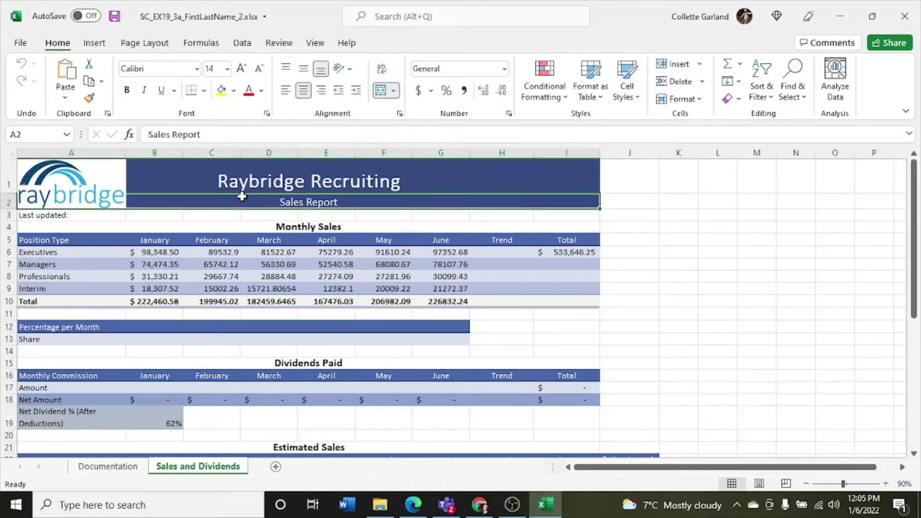
pyautogui.click(236, 180)
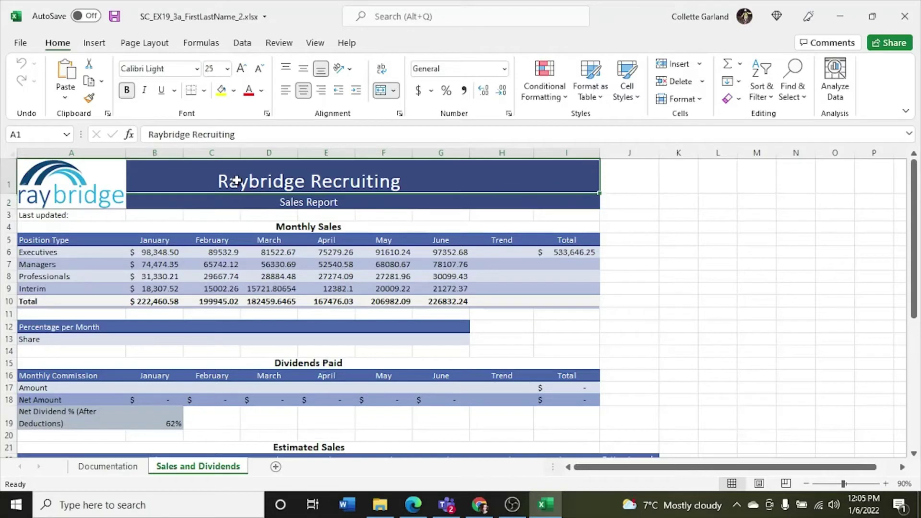
pyautogui.click(79, 187)
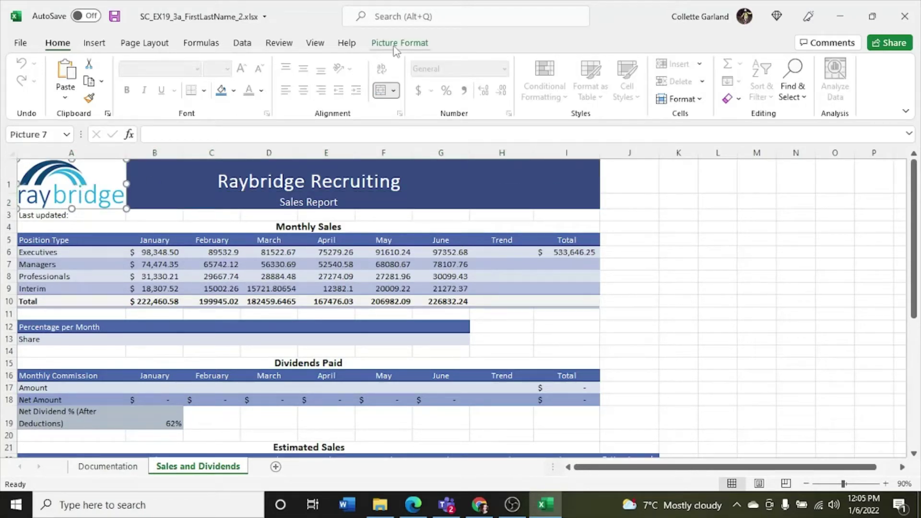
pyautogui.click(396, 46)
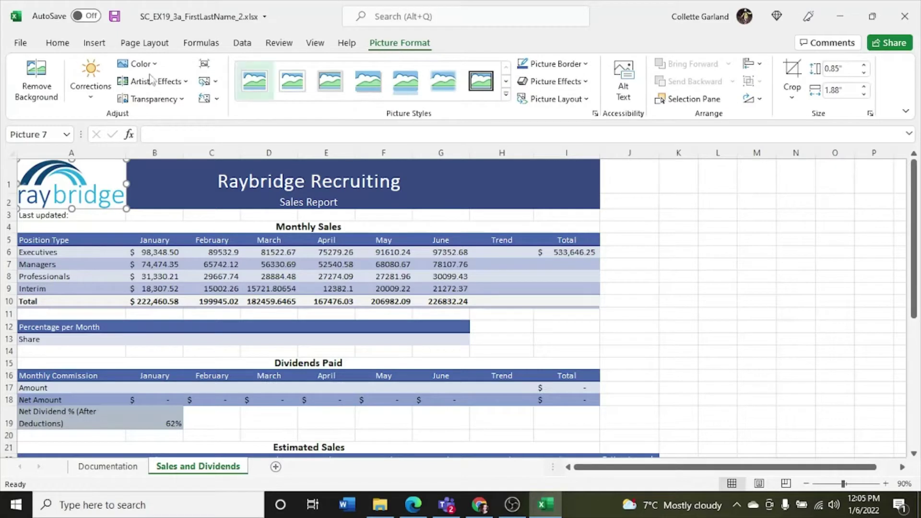
pyautogui.click(55, 48)
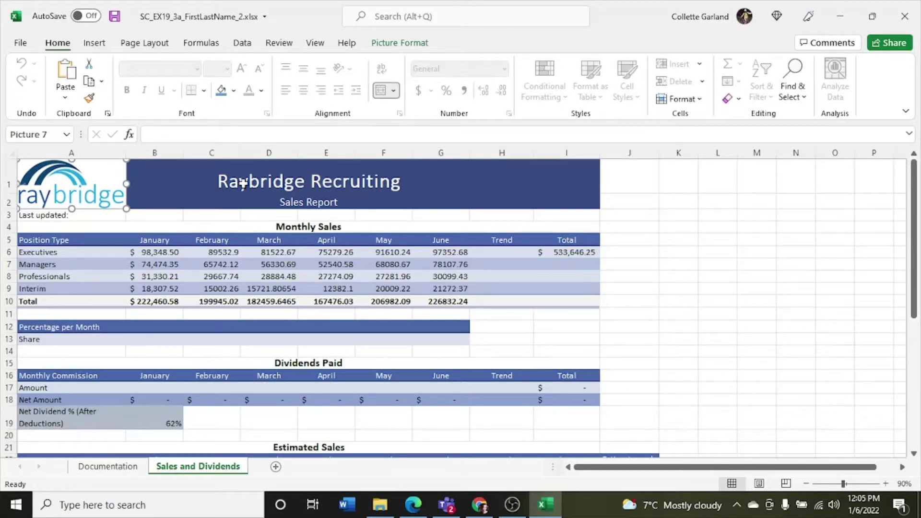
pyautogui.click(207, 186)
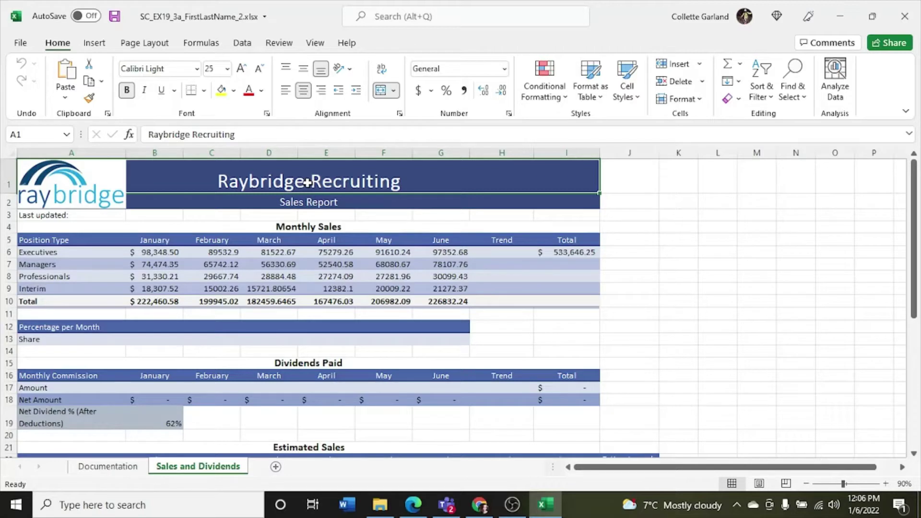
pyautogui.click(305, 72)
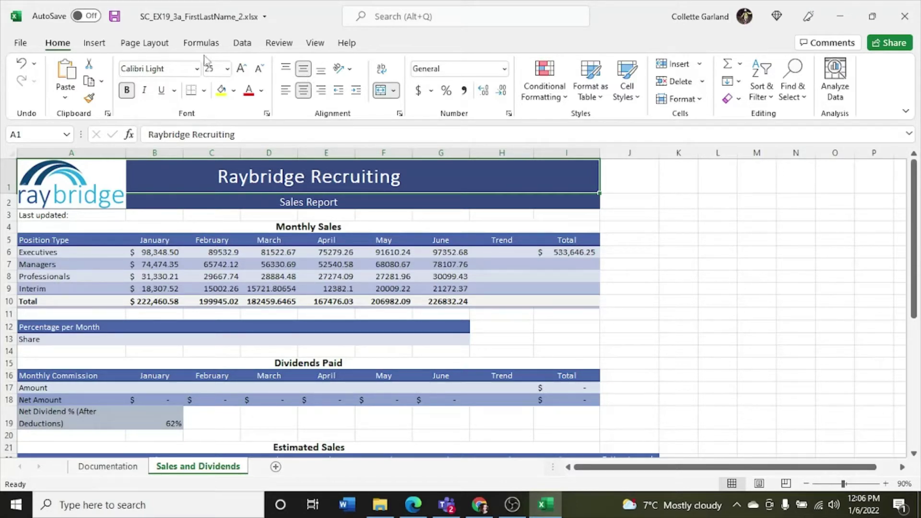
# - Enter =NOW() in cell B3 beside Last updated so it shows 1/6/2022
pyautogui.click(146, 218)
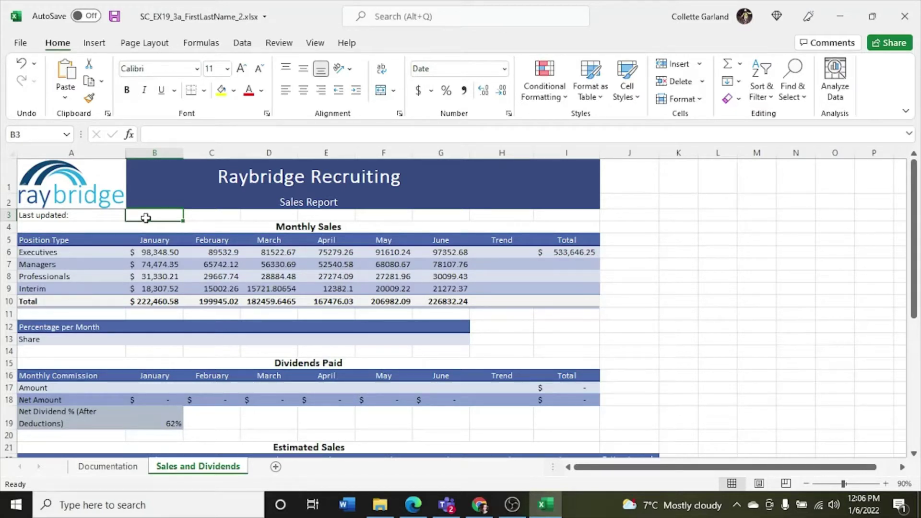
pyautogui.write('=')
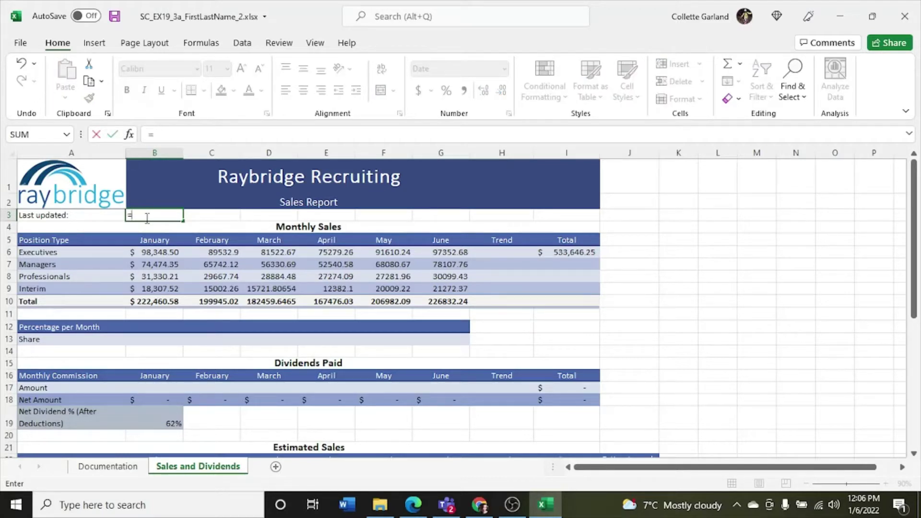
pyautogui.write('Now')
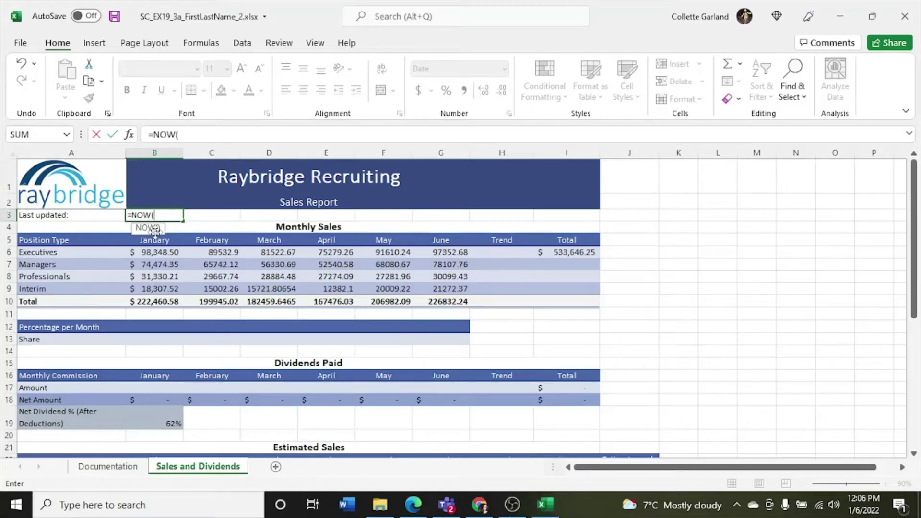
pyautogui.doubleClick(155, 229)
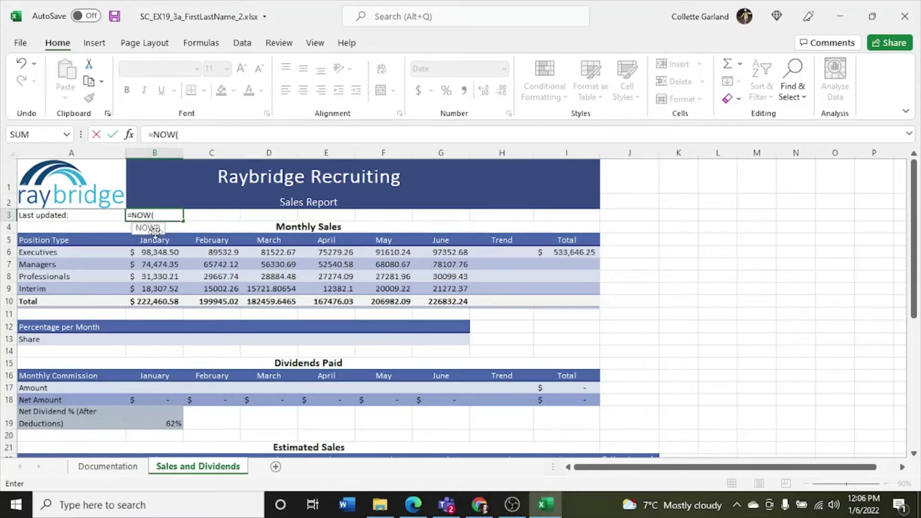
pyautogui.write(')')
pyautogui.press('Return')
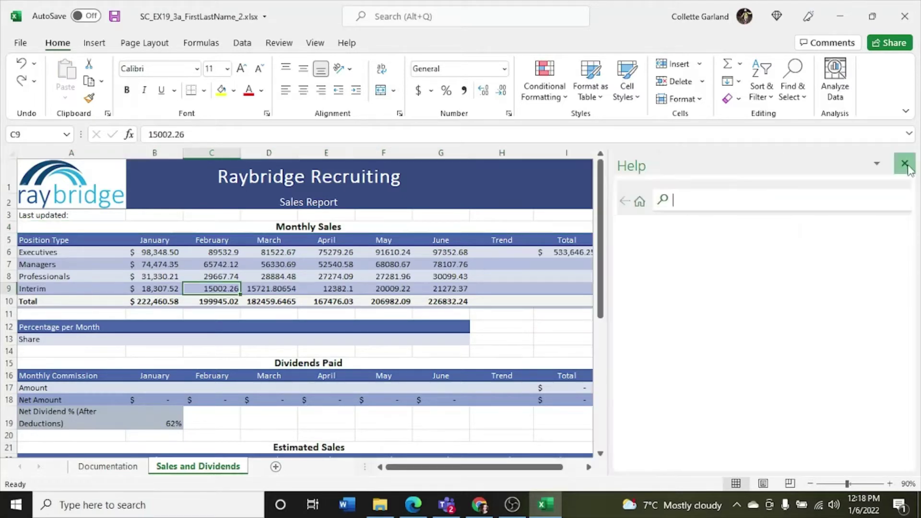
# - Fill the January accounting format from B6:B10 across to column G using Fill Formatting Only
pyautogui.click(905, 160)
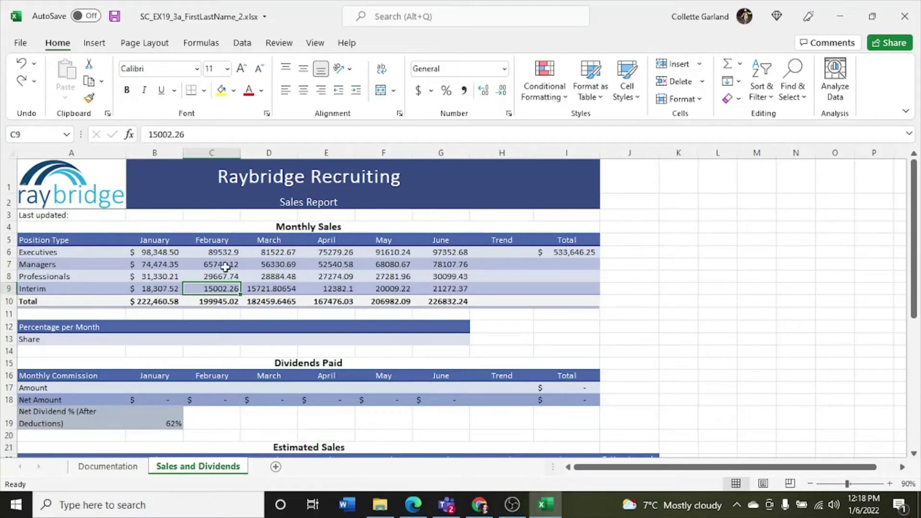
pyautogui.moveTo(163, 252); pyautogui.dragTo(457, 303)
pyautogui.click(489, 317)
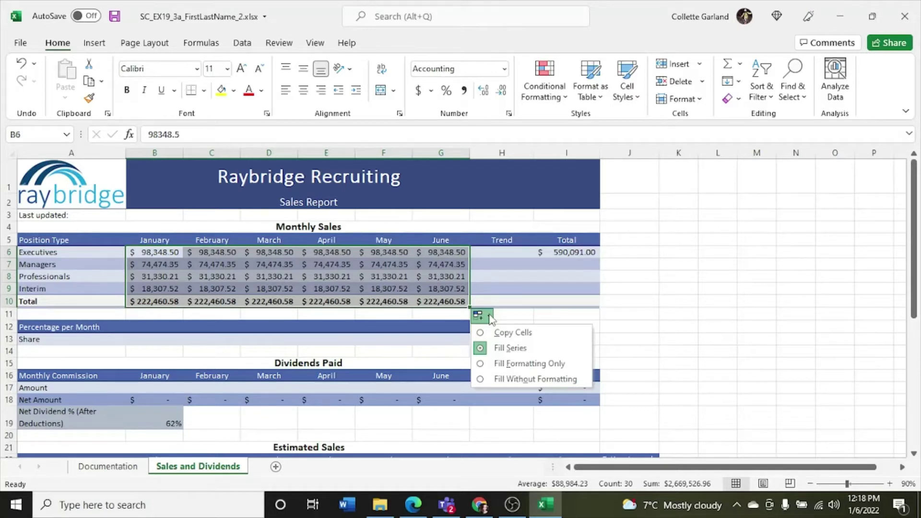
pyautogui.click(501, 361)
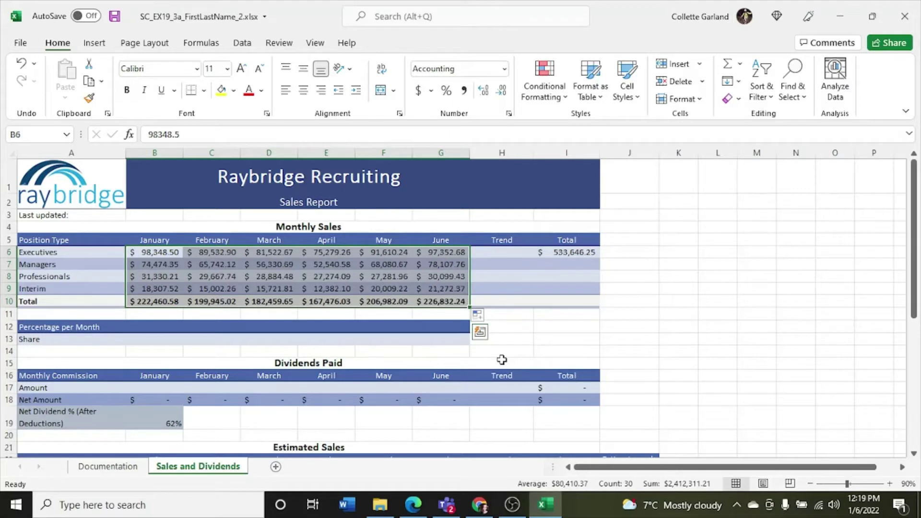
pyautogui.click(401, 291)
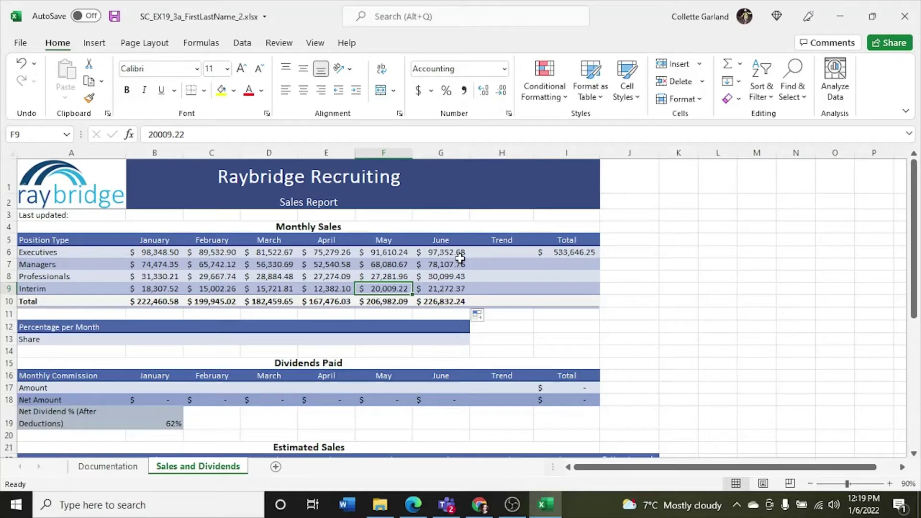
# - Insert a line sparkline for B6:G6 in H6 and fill it down to H10 without formatting
pyautogui.moveTo(166, 252); pyautogui.dragTo(421, 259)
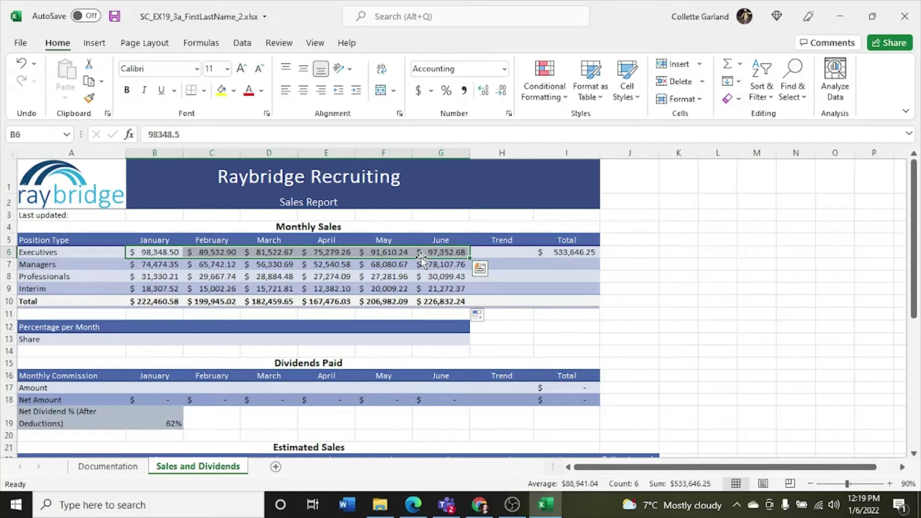
pyautogui.click(481, 269)
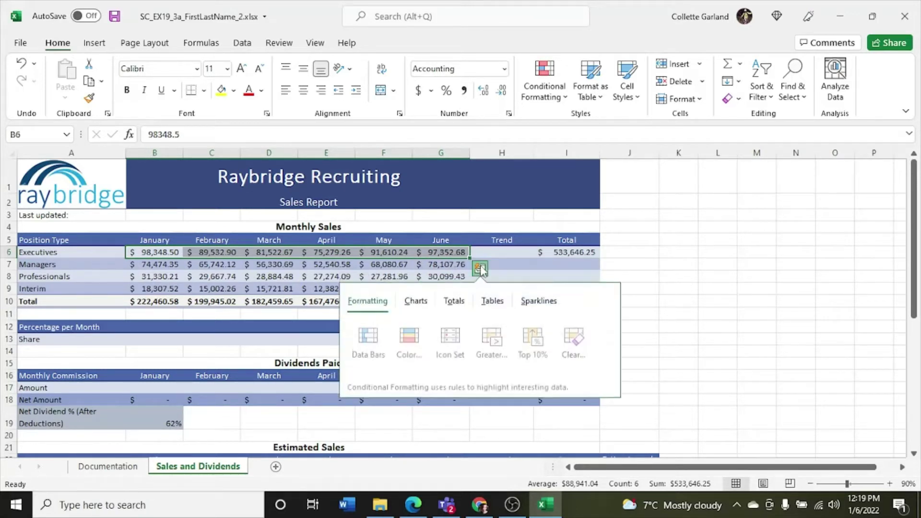
pyautogui.click(539, 302)
pyautogui.click(363, 344)
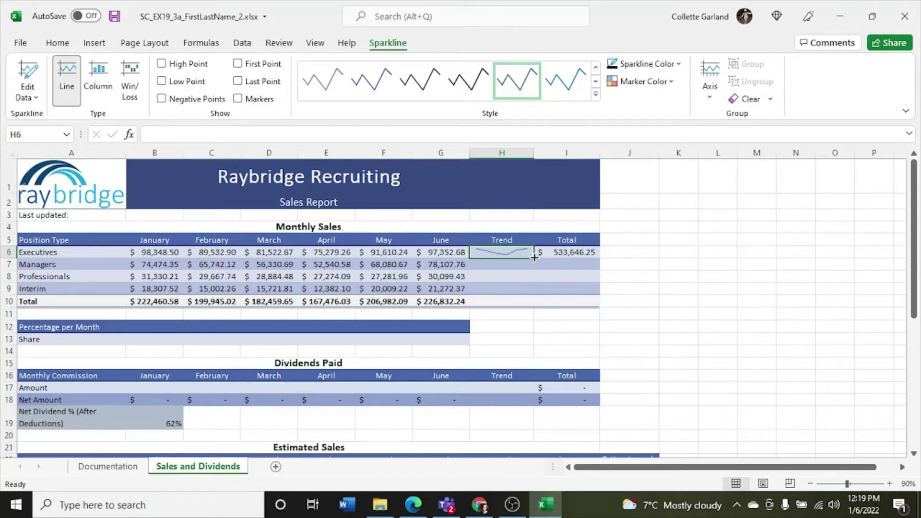
pyautogui.moveTo(534, 257); pyautogui.dragTo(532, 307)
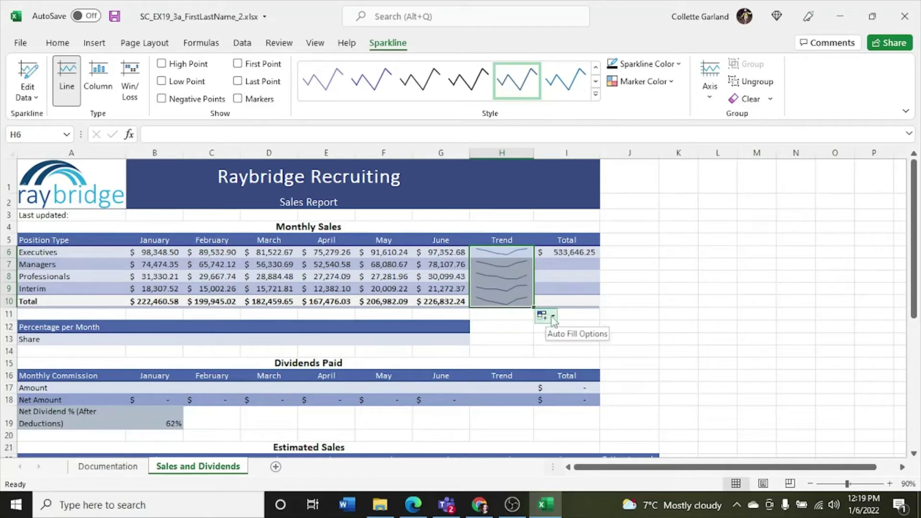
pyautogui.click(553, 317)
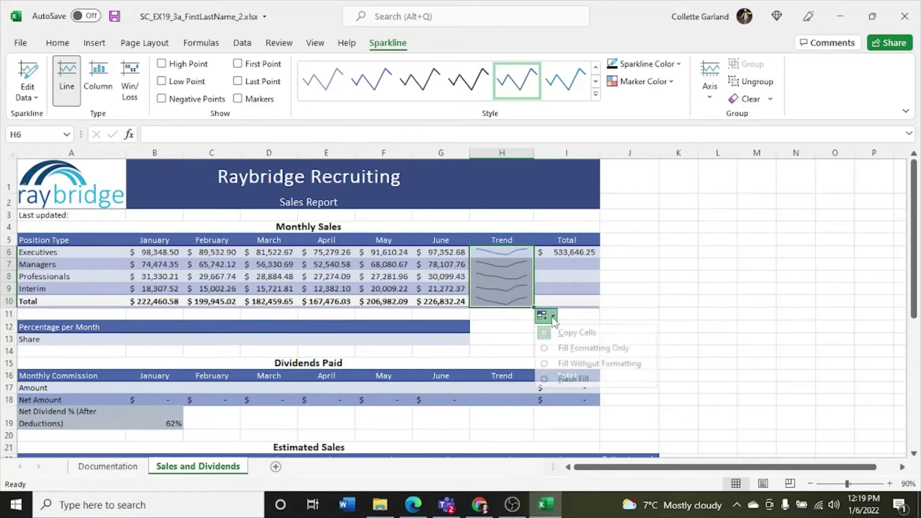
pyautogui.click(566, 363)
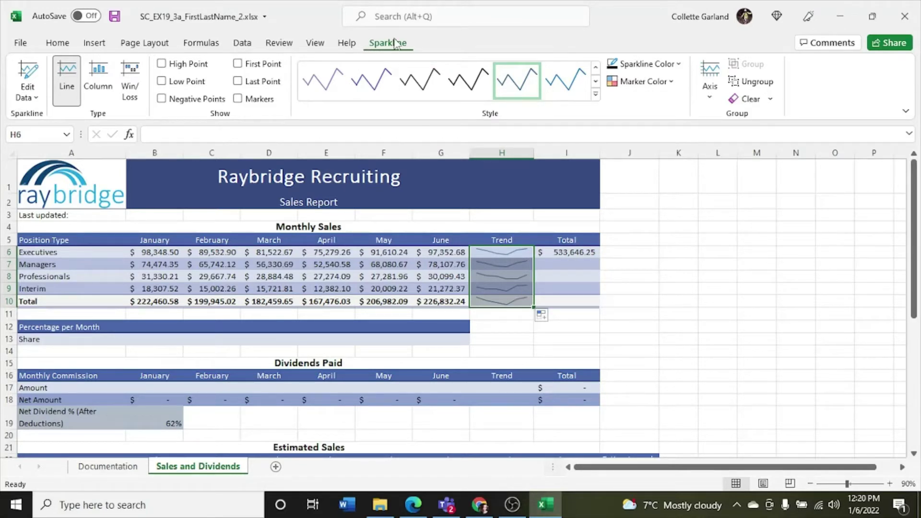
# - Color the Trend sparklines dark blue and turn on High Point and Low Point markers
pyautogui.click(678, 64)
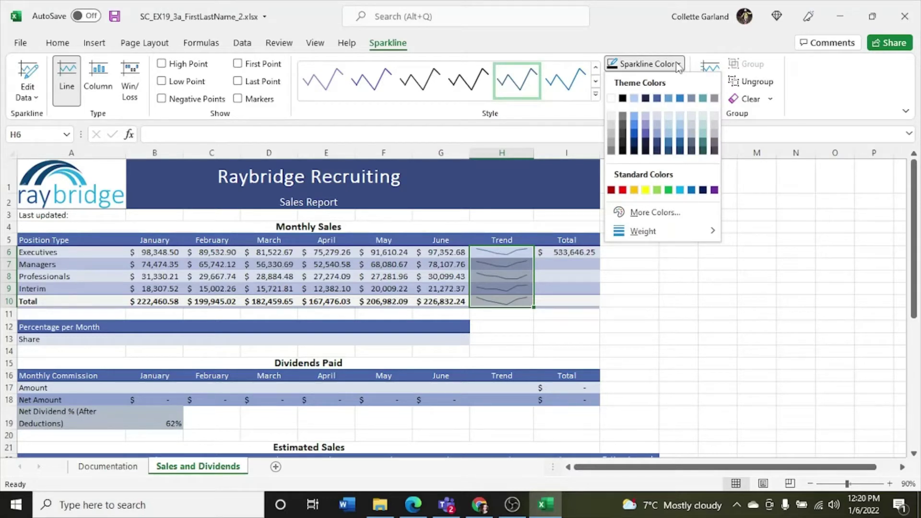
pyautogui.click(646, 99)
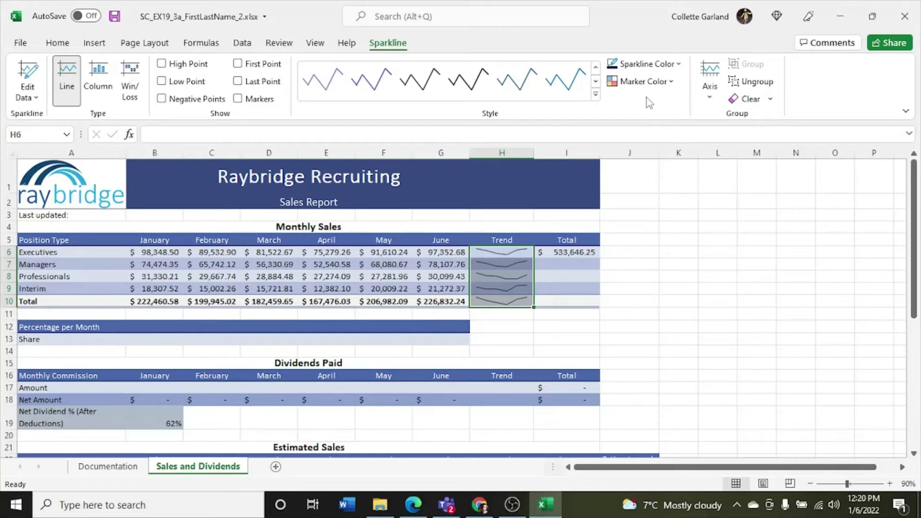
pyautogui.click(163, 65)
pyautogui.click(161, 82)
# - Copy I6's SUM formula into I7:I10 as Formulas & Number Formatting
pyautogui.click(647, 273)
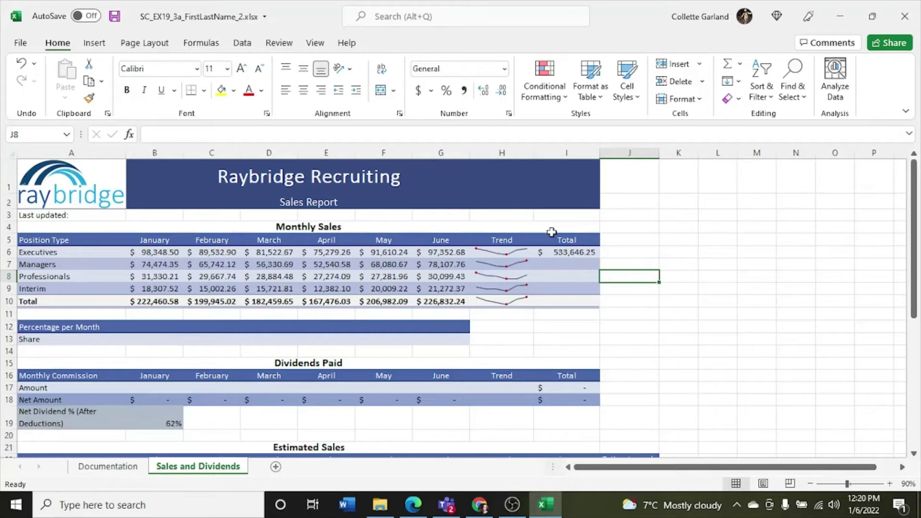
pyautogui.click(562, 252)
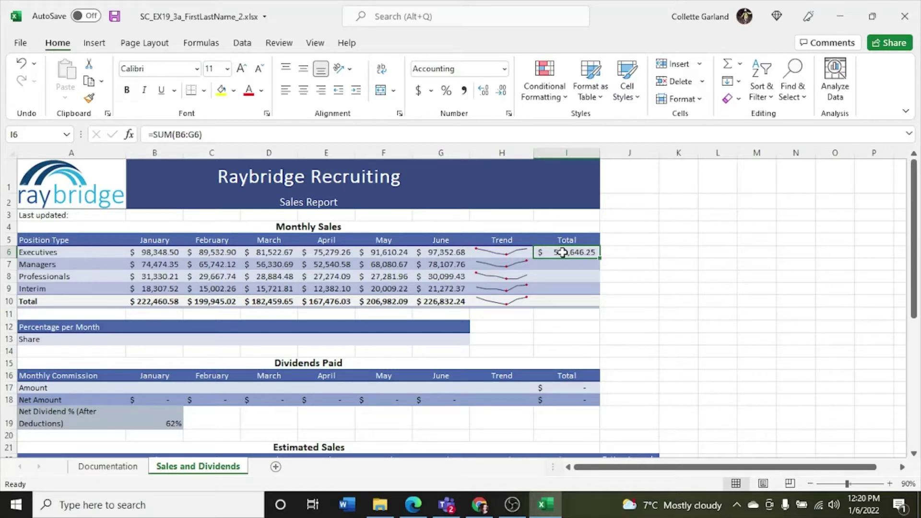
pyautogui.click(89, 83)
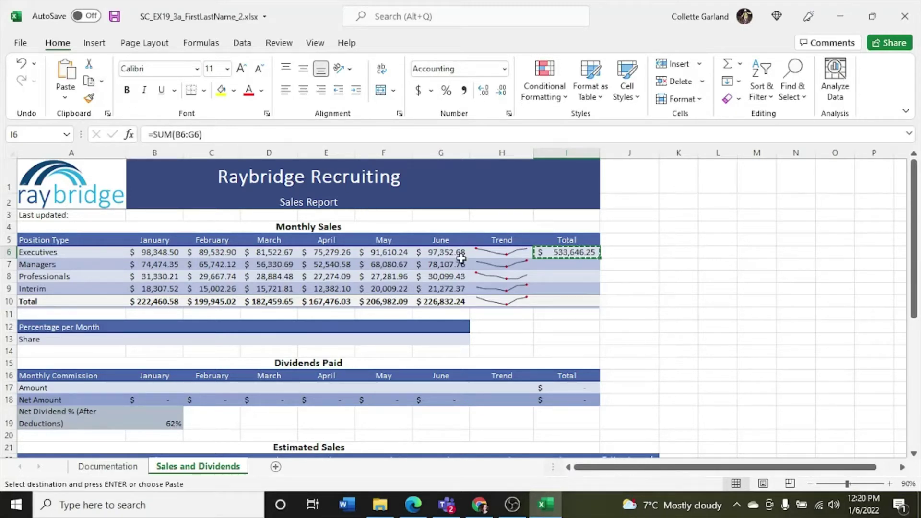
pyautogui.moveTo(553, 264); pyautogui.dragTo(555, 301)
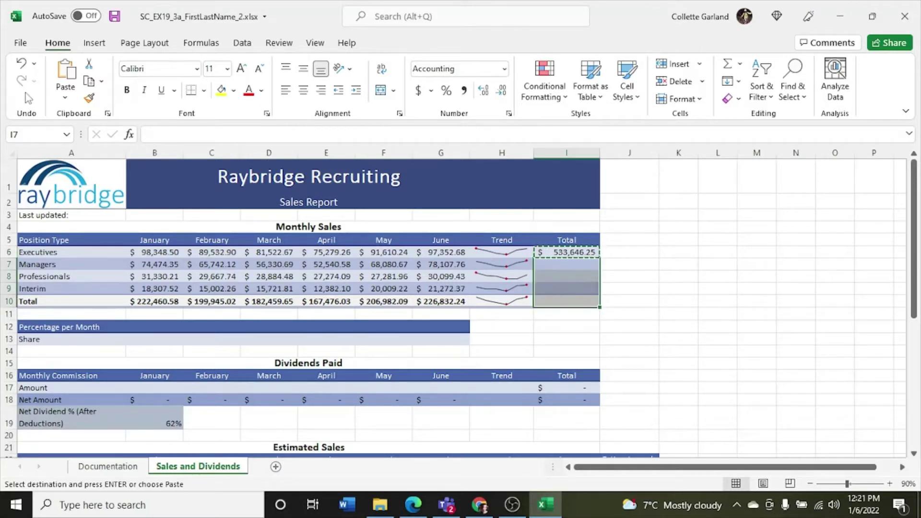
pyautogui.click(66, 98)
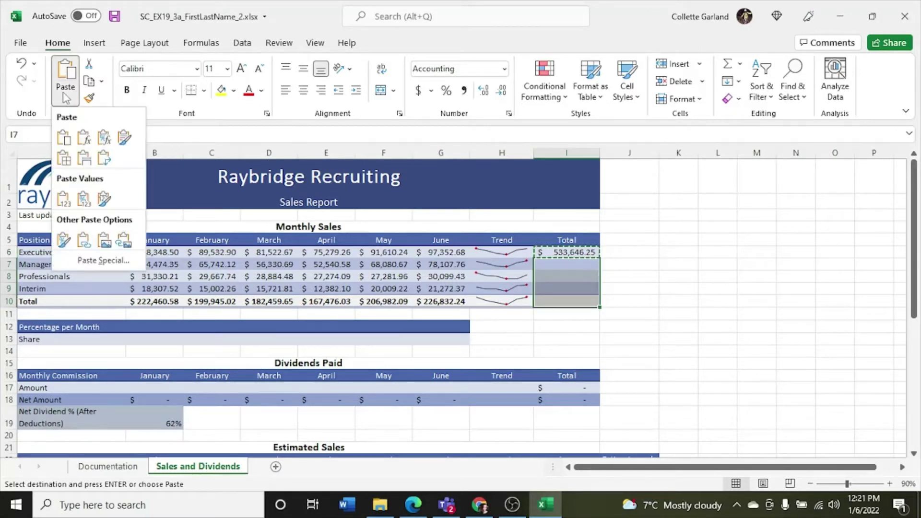
pyautogui.click(102, 138)
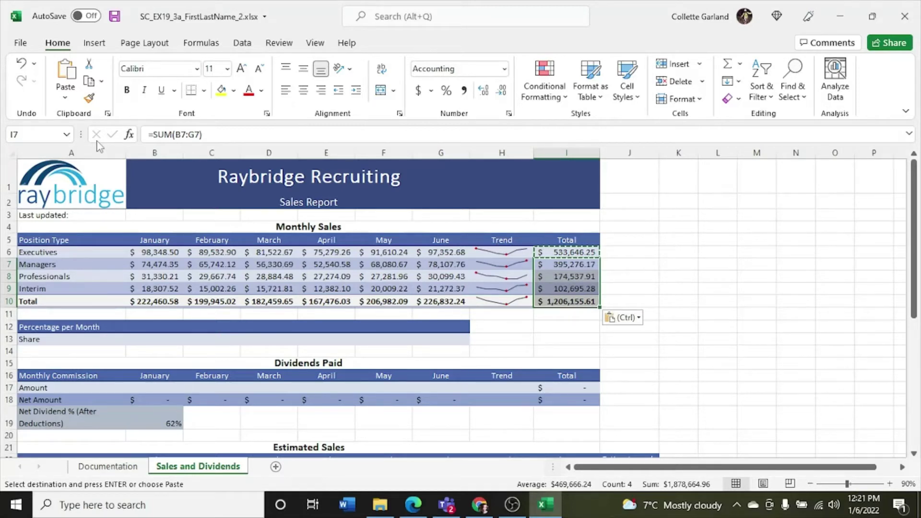
# - Enter =B10/I10 in cell B13 so January's share shows 18%
pyautogui.click(161, 341)
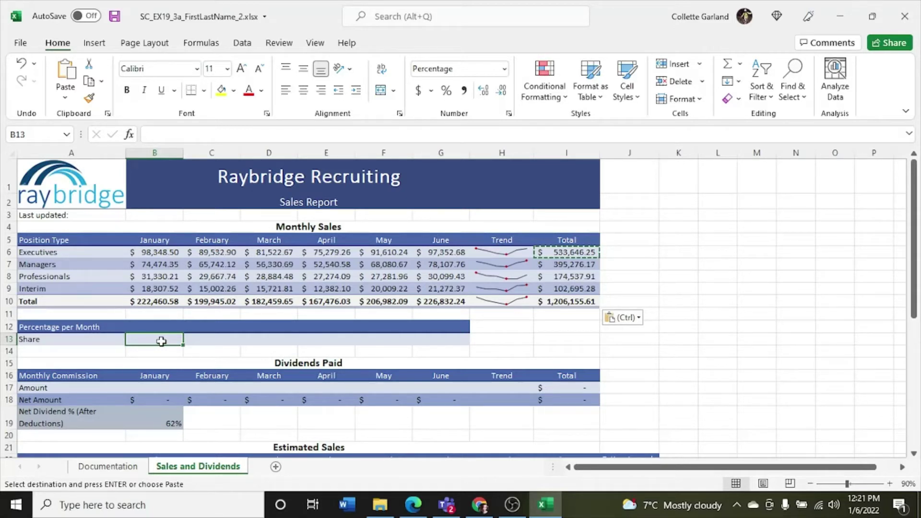
pyautogui.write('=')
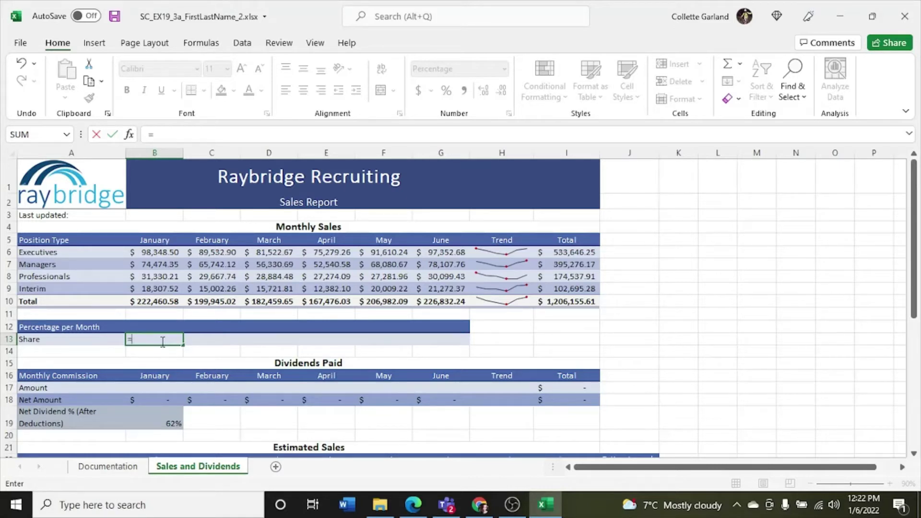
pyautogui.write('B')
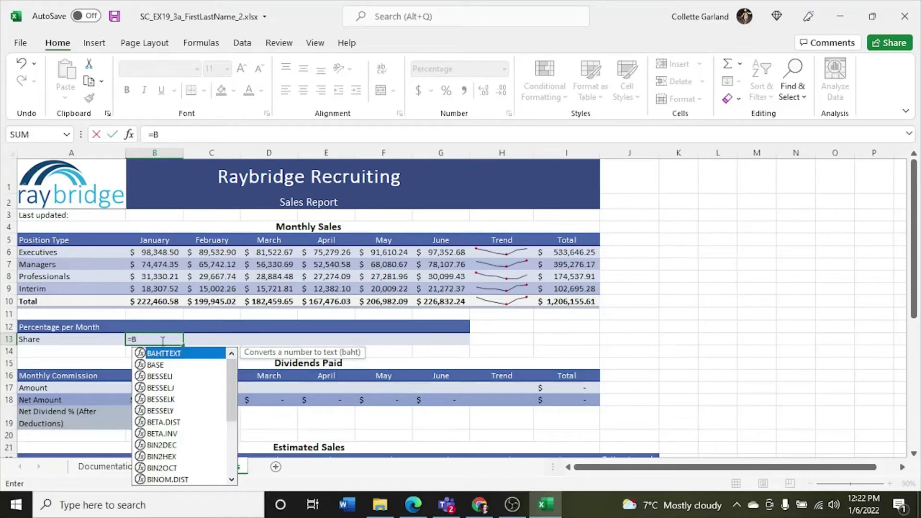
pyautogui.write('10')
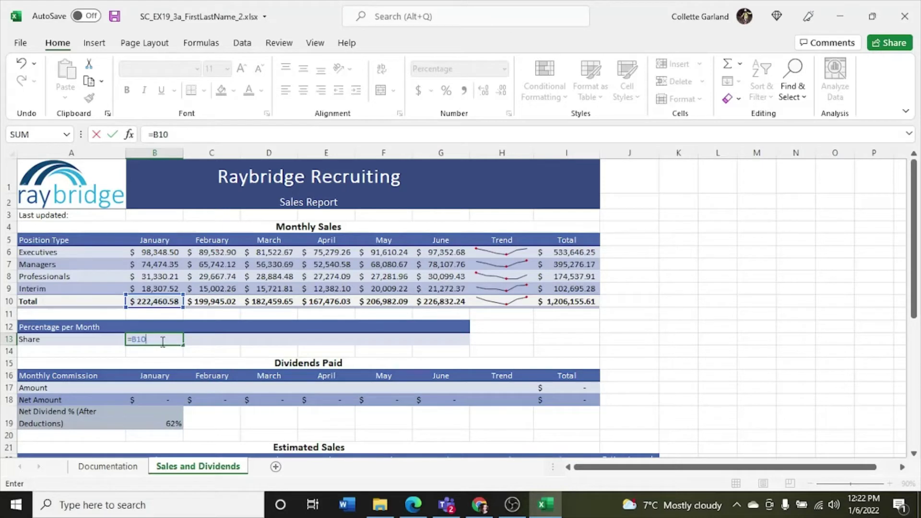
pyautogui.write('/I10')
pyautogui.press('Return')
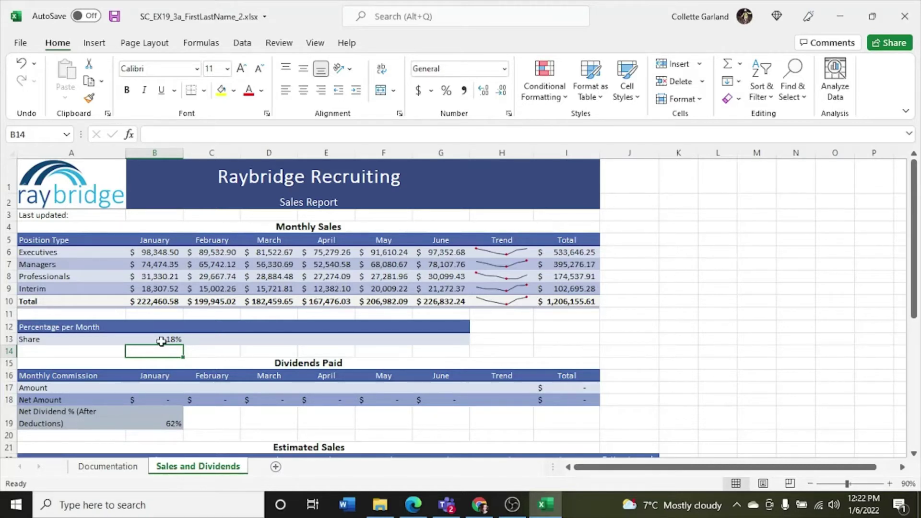
# - Change B13 to =B10/$I$10 and fill it across to G13 for January–June shares
pyautogui.click(162, 341)
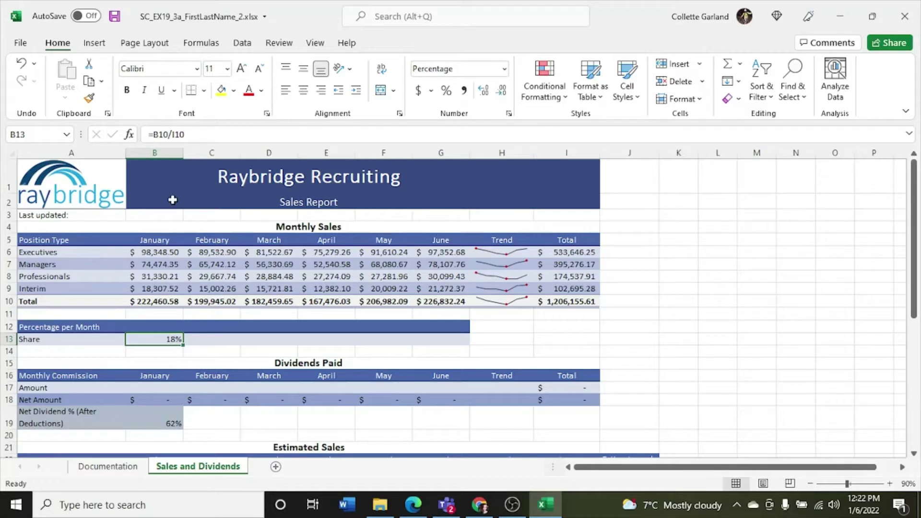
pyautogui.click(172, 135)
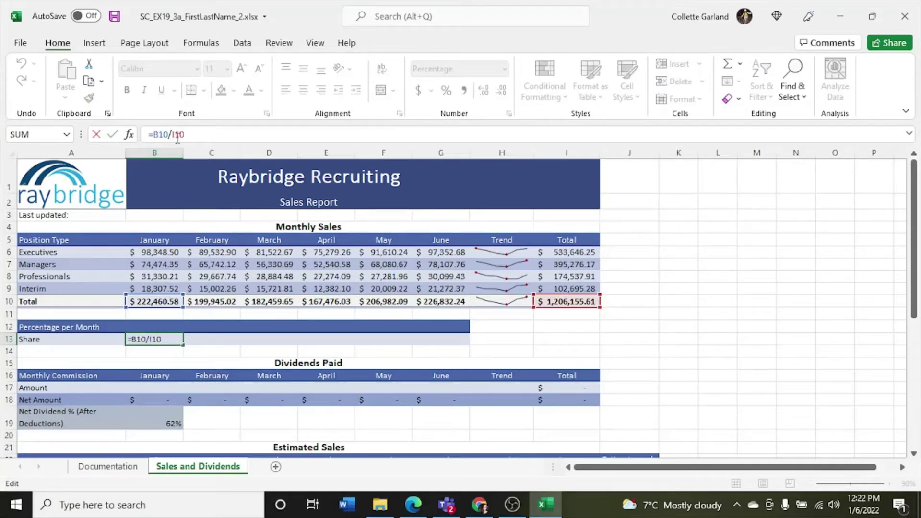
pyautogui.write('$')
pyautogui.press('Right')
pyautogui.write('$')
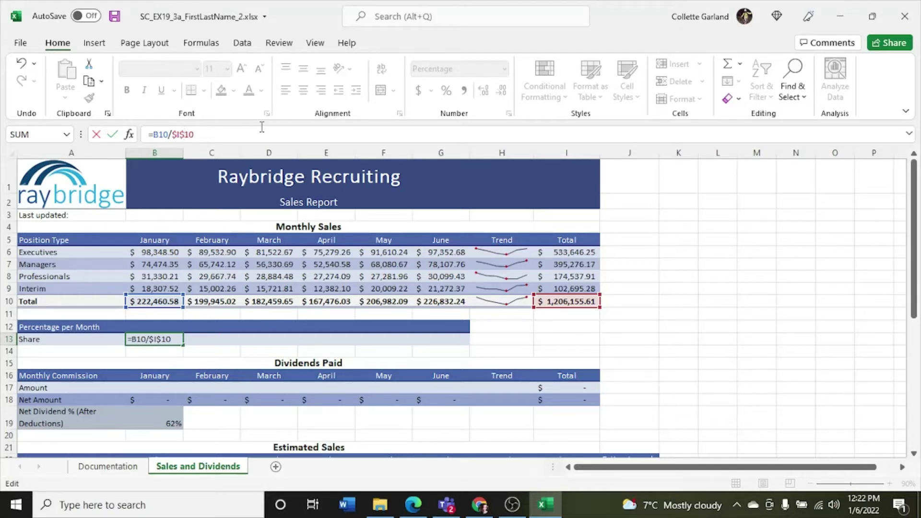
pyautogui.press('Return')
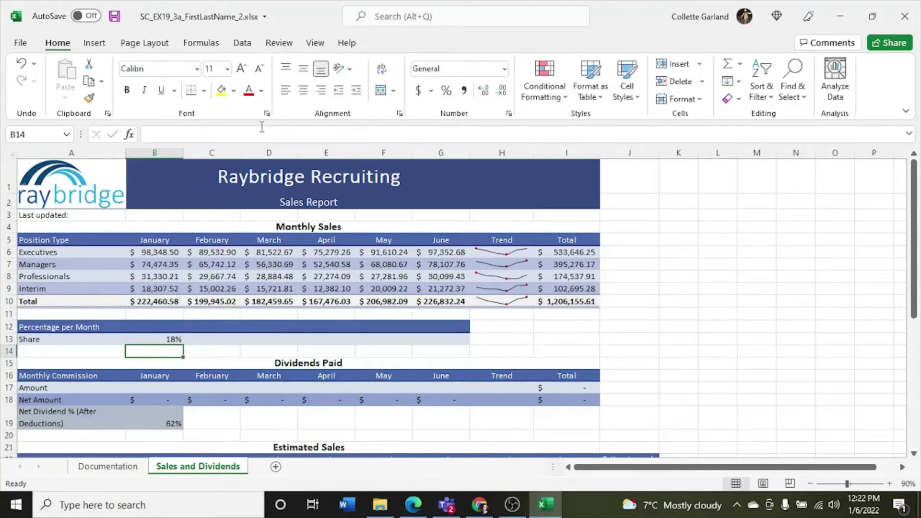
pyautogui.click(161, 337)
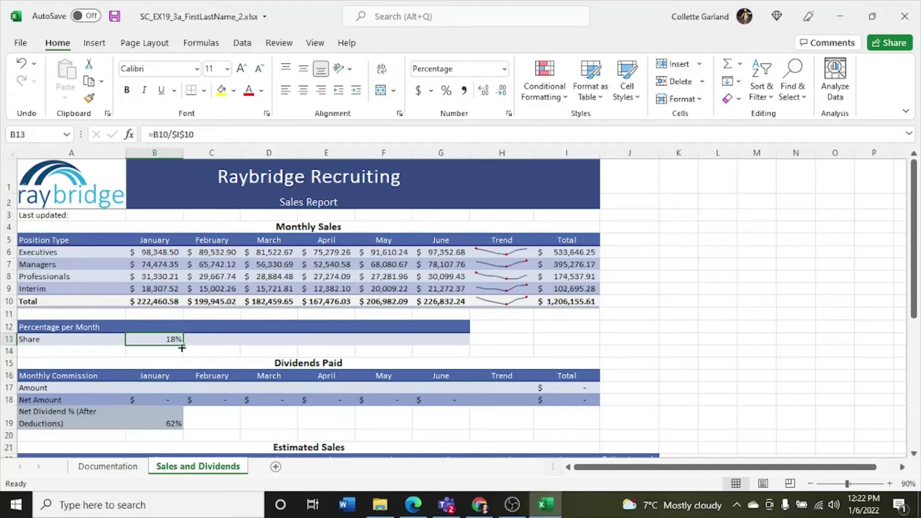
pyautogui.moveTo(183, 344); pyautogui.dragTo(443, 344)
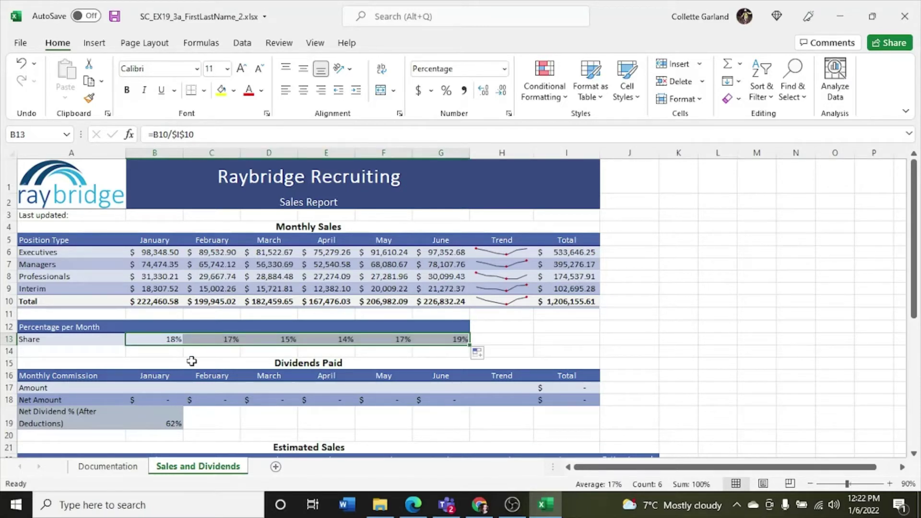
pyautogui.click(165, 341)
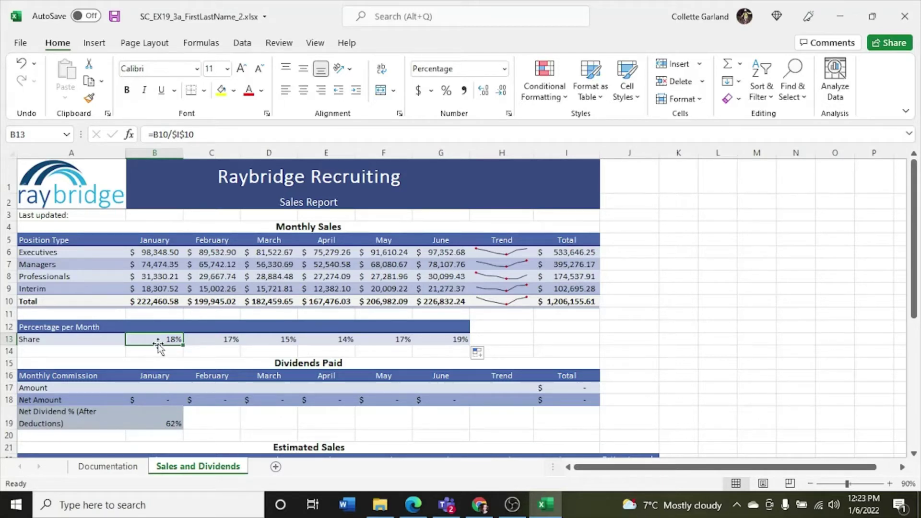
pyautogui.click(197, 344)
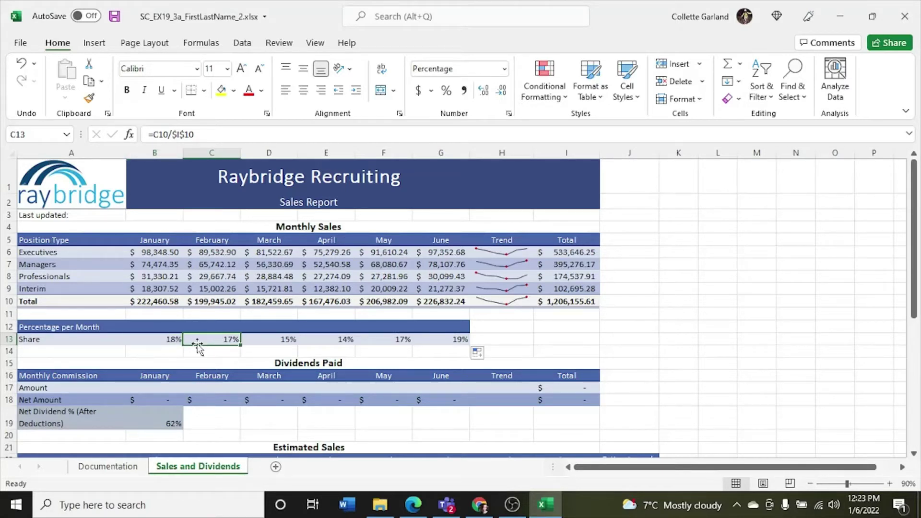
pyautogui.click(262, 344)
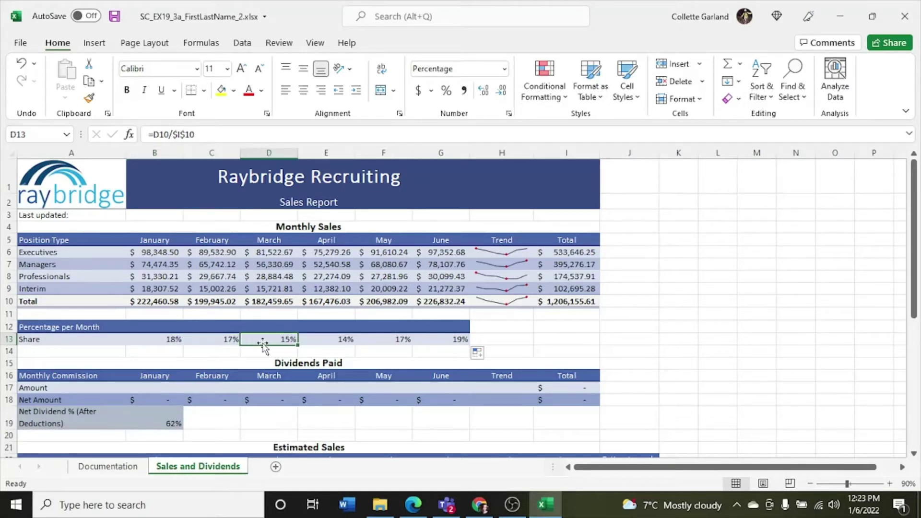
pyautogui.click(315, 341)
pyautogui.click(231, 340)
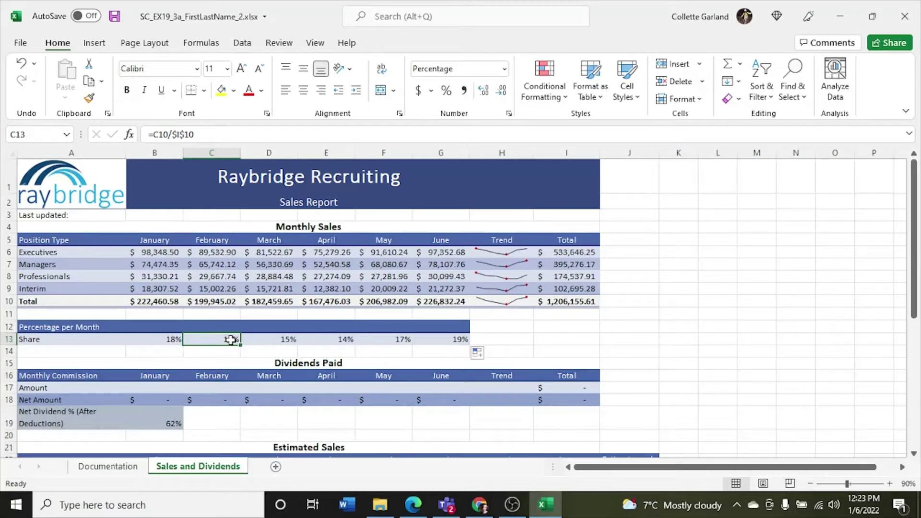
pyautogui.click(176, 340)
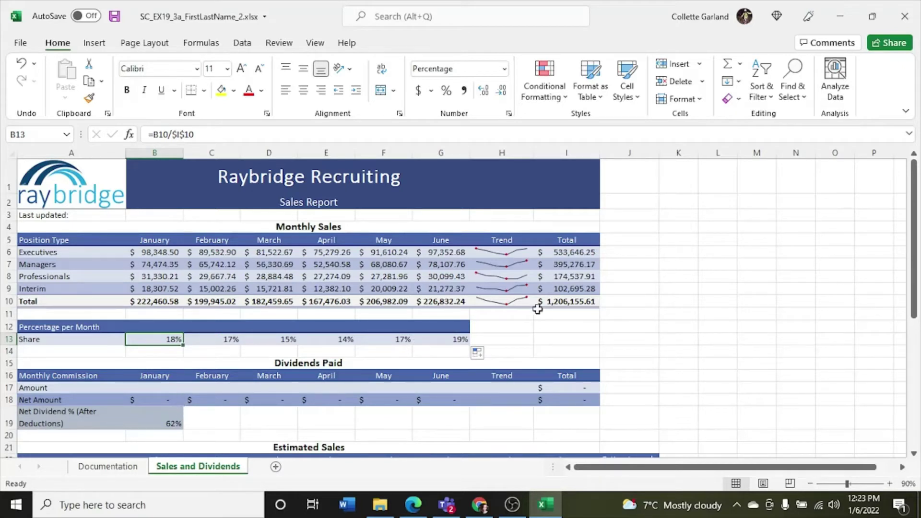
pyautogui.click(557, 302)
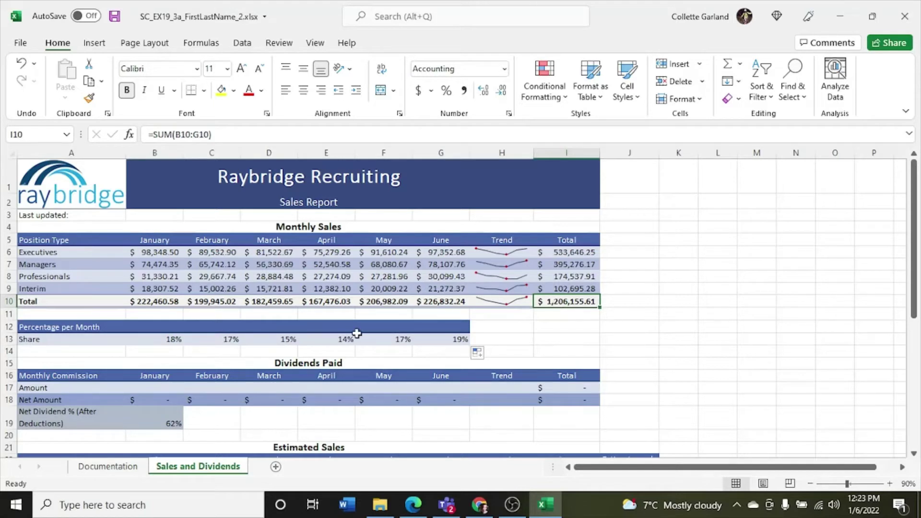
pyautogui.click(153, 338)
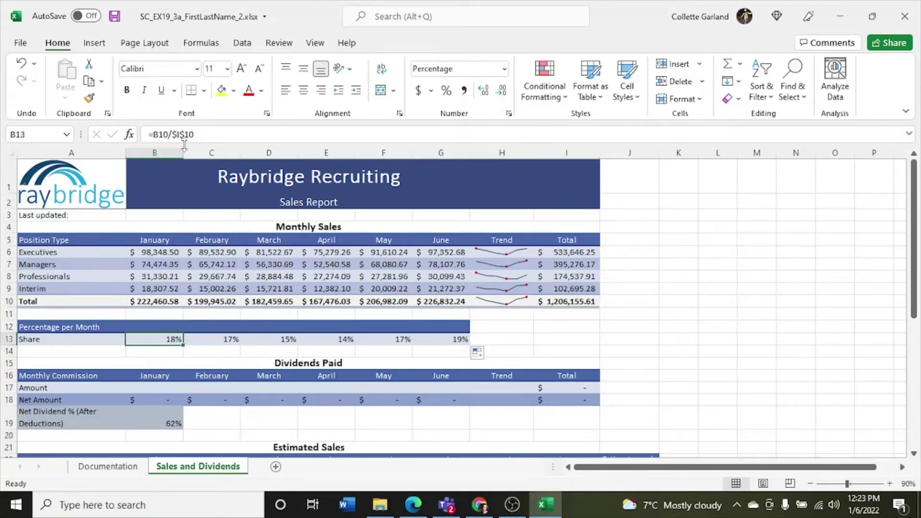
pyautogui.click(184, 134)
pyautogui.press('BackSpace')
pyautogui.press('Left')
pyautogui.press('BackSpace')
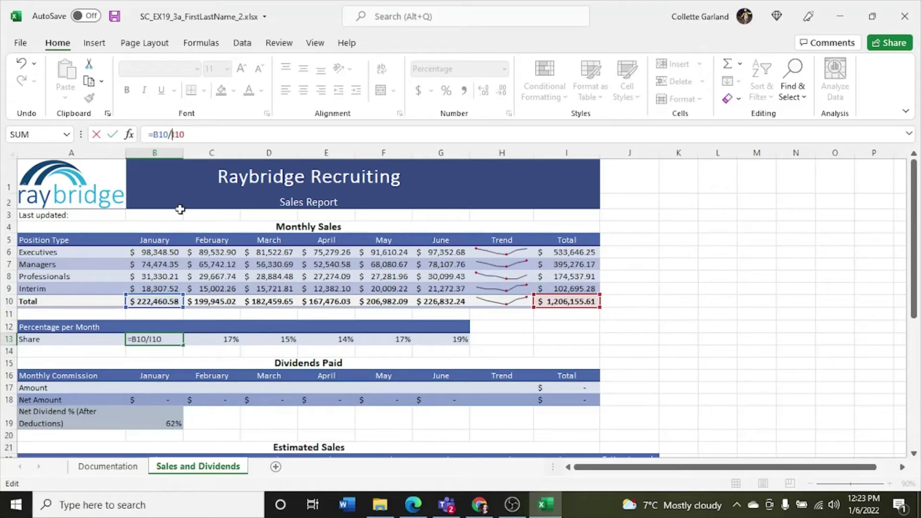
pyautogui.press('Return')
pyautogui.click(177, 339)
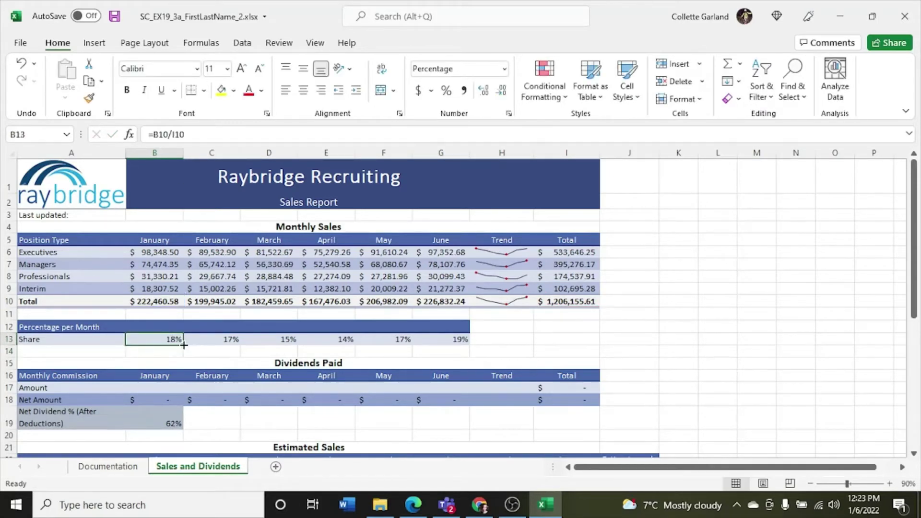
pyautogui.moveTo(183, 345); pyautogui.dragTo(465, 346)
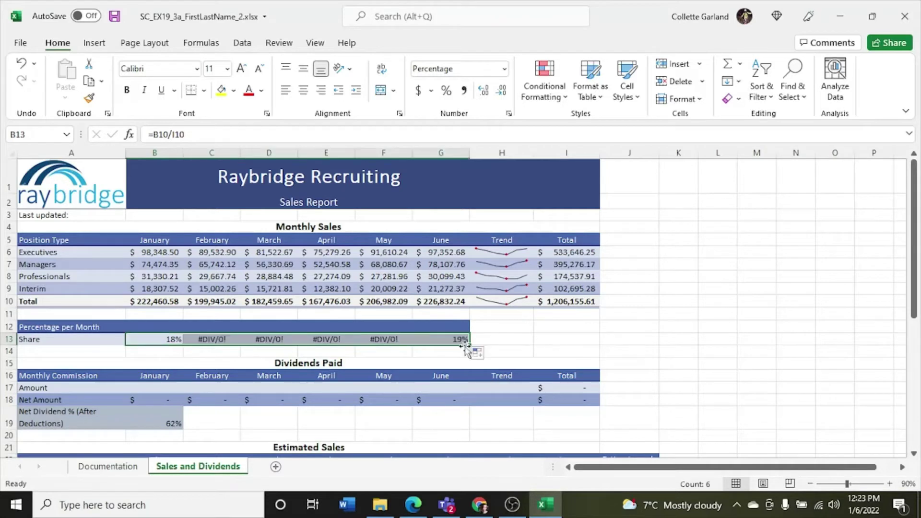
pyautogui.click(203, 342)
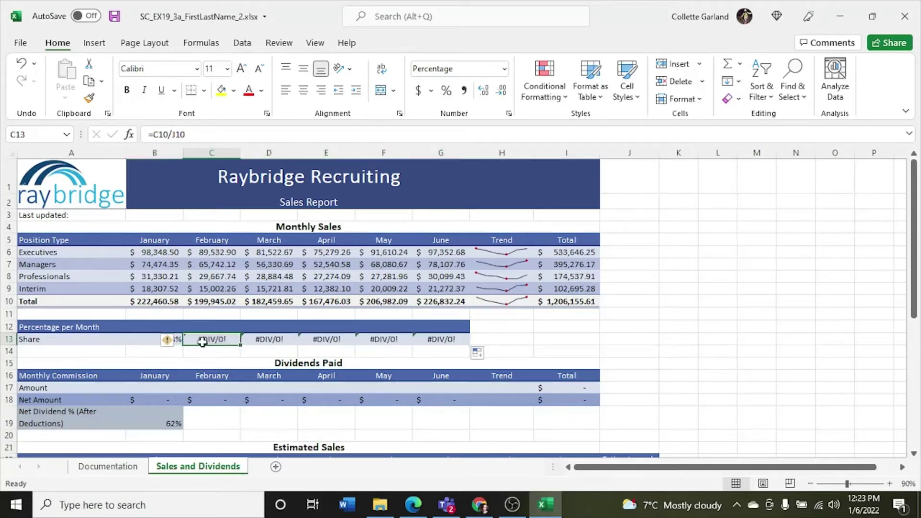
pyautogui.click(254, 342)
pyautogui.click(320, 342)
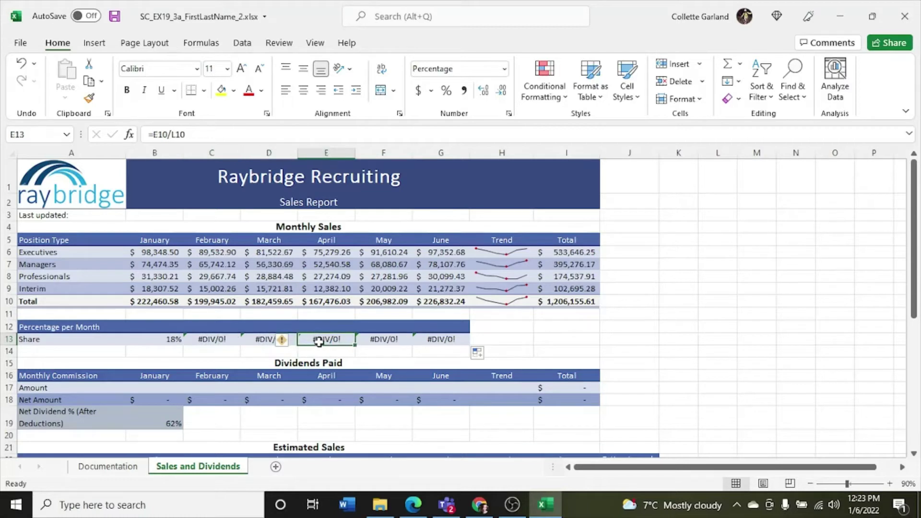
pyautogui.click(620, 301)
pyautogui.click(671, 301)
pyautogui.press('Right')
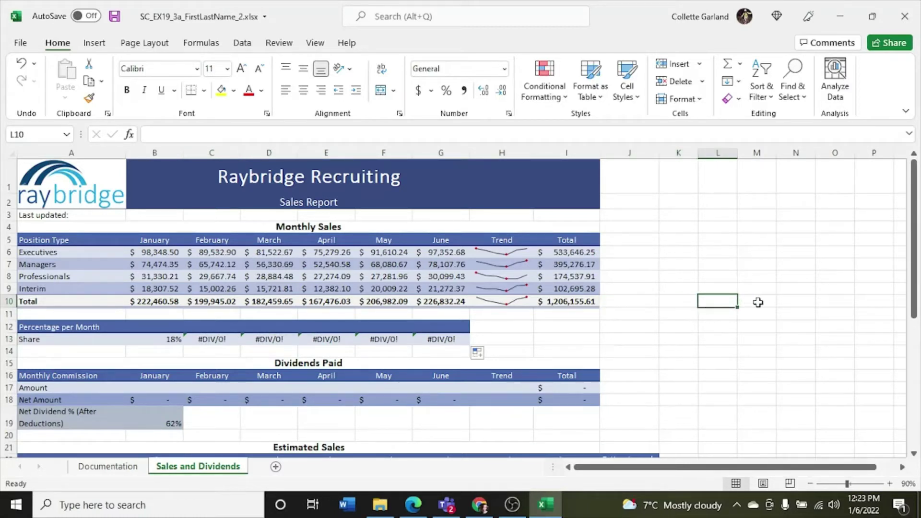
pyautogui.press('Right')
pyautogui.click(172, 341)
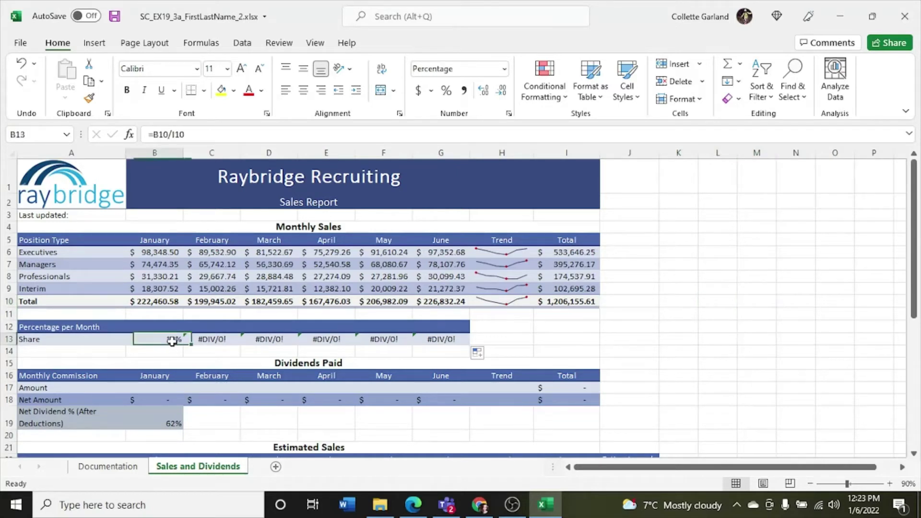
pyautogui.click(173, 134)
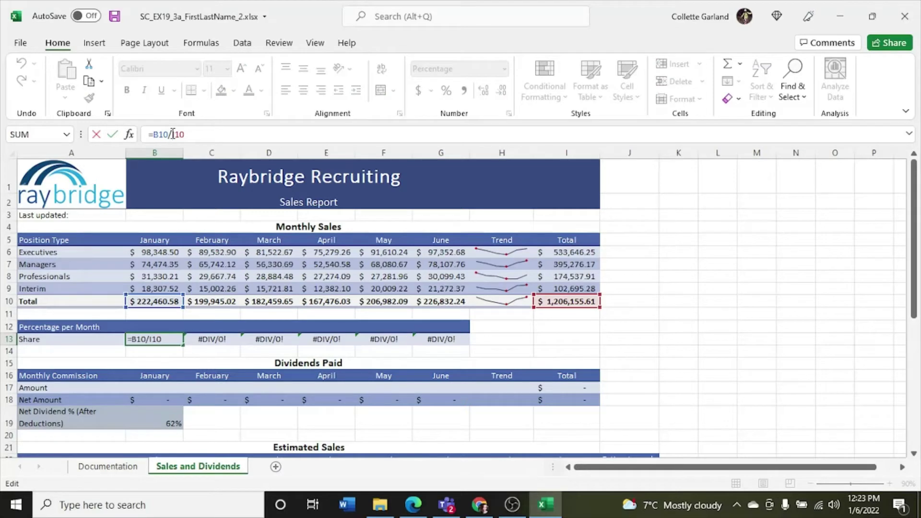
pyautogui.write('$')
pyautogui.press('Right')
pyautogui.press('Right')
pyautogui.write('$')
pyautogui.press('Return')
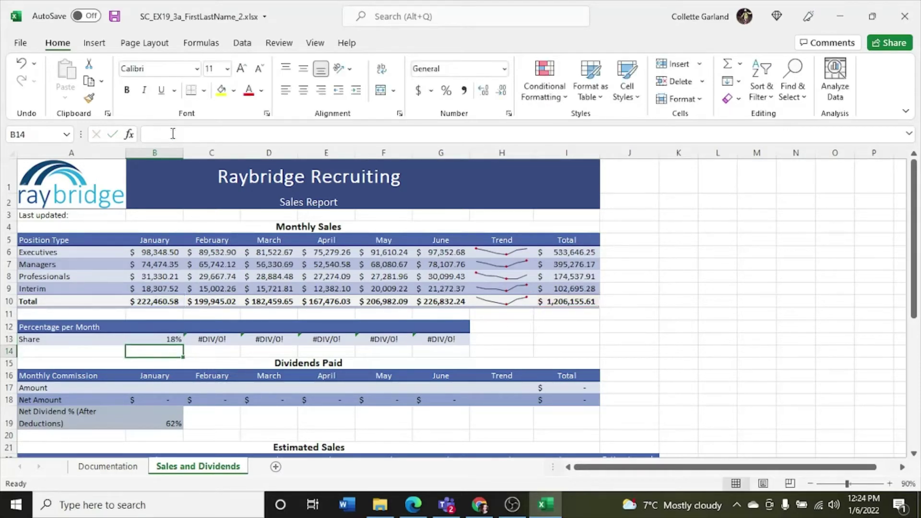
pyautogui.click(174, 339)
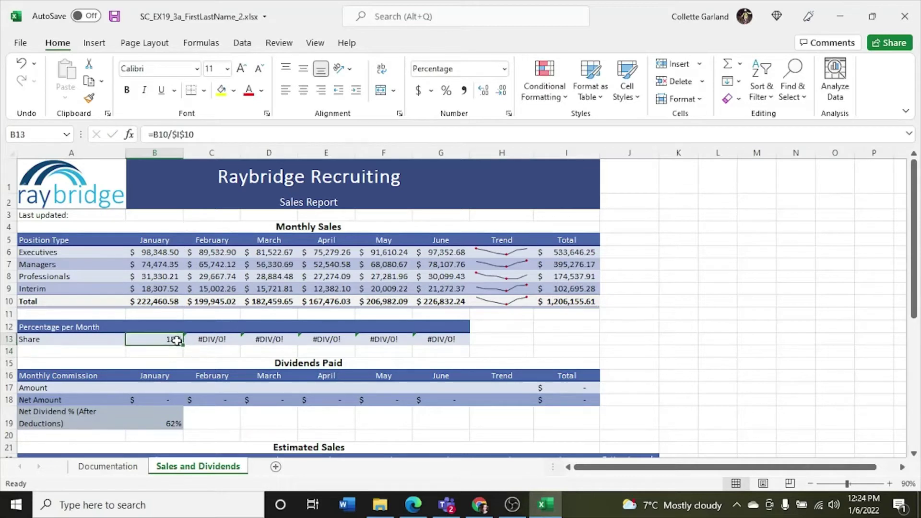
pyautogui.moveTo(181, 345); pyautogui.dragTo(446, 358)
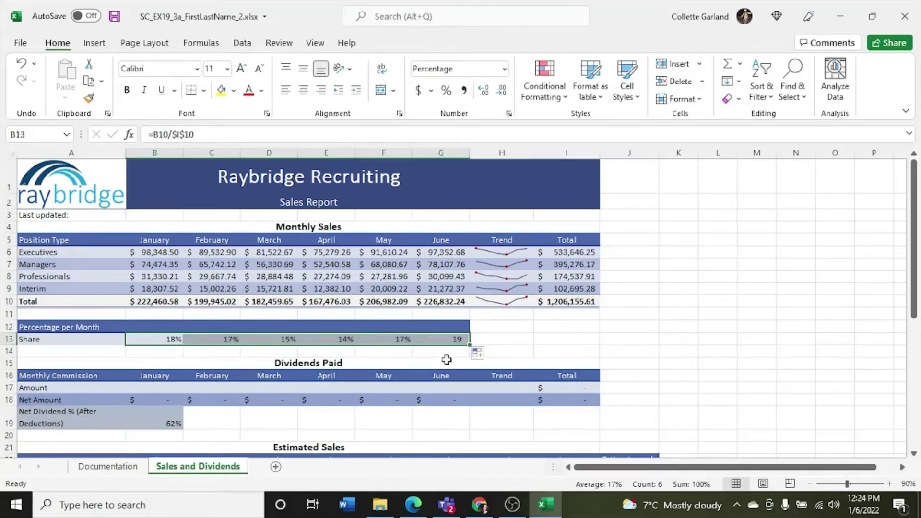
# - Enter =IF(B10>=200000, B10*0.35, B10*0.27) in B17 for January's commission Amount
pyautogui.click(417, 354)
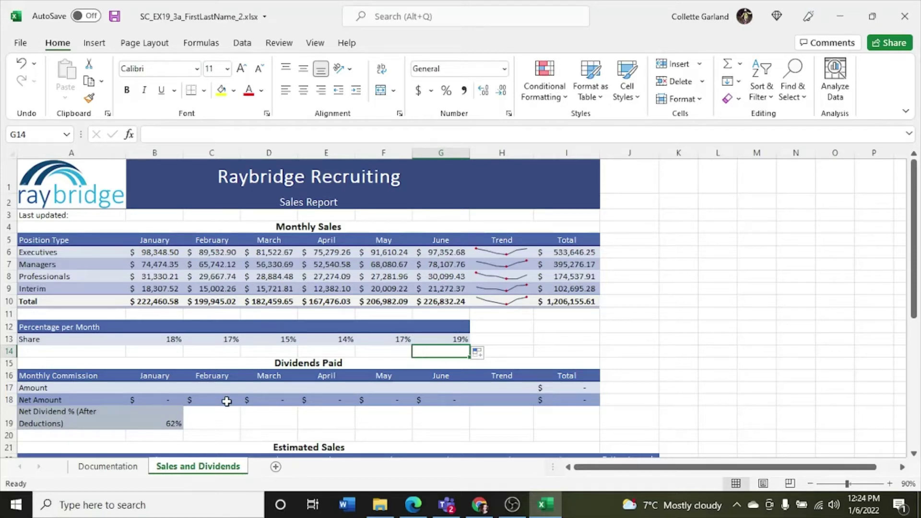
pyautogui.click(174, 385)
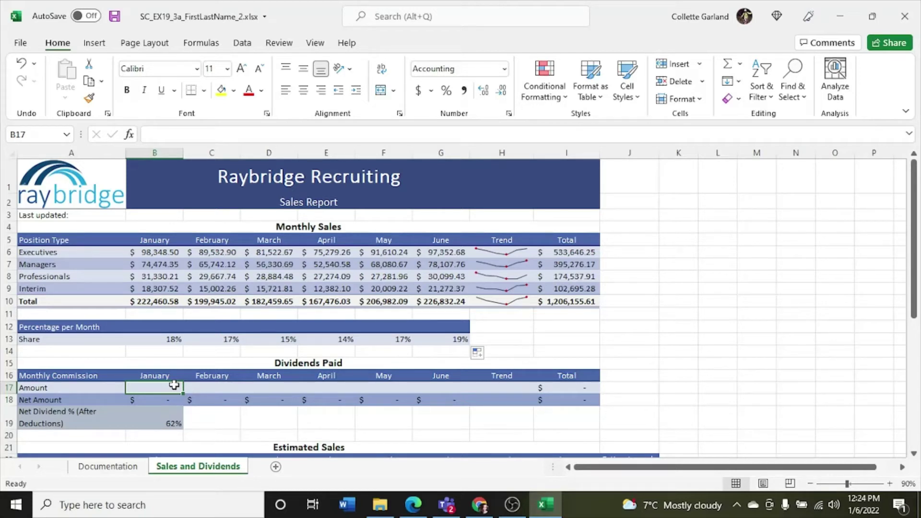
pyautogui.write('=IF')
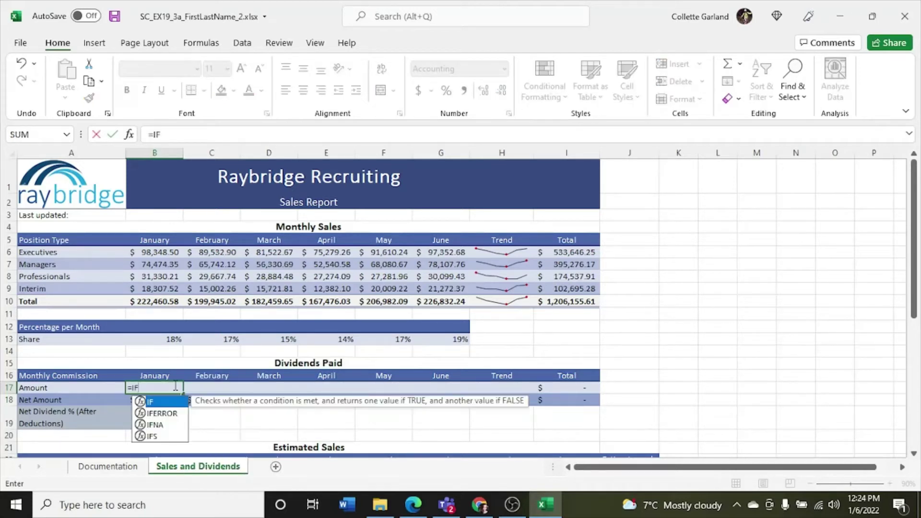
pyautogui.doubleClick(155, 405)
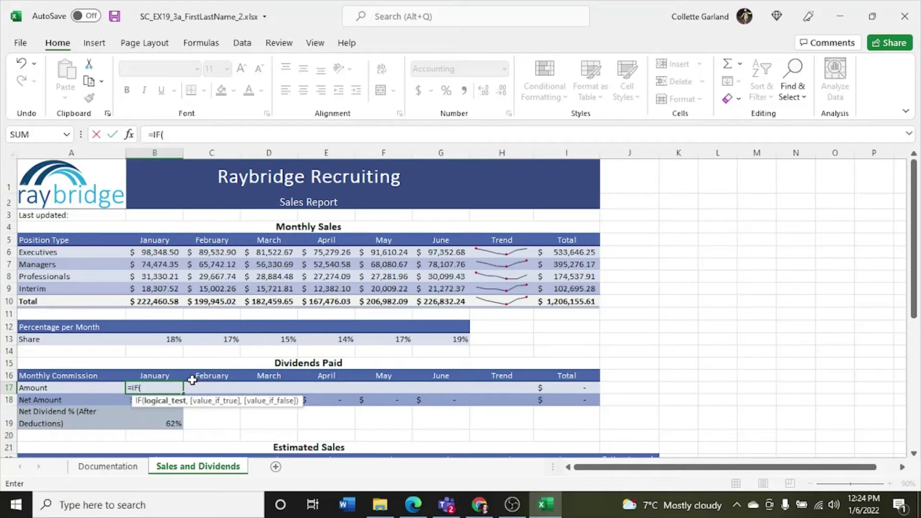
pyautogui.click(176, 134)
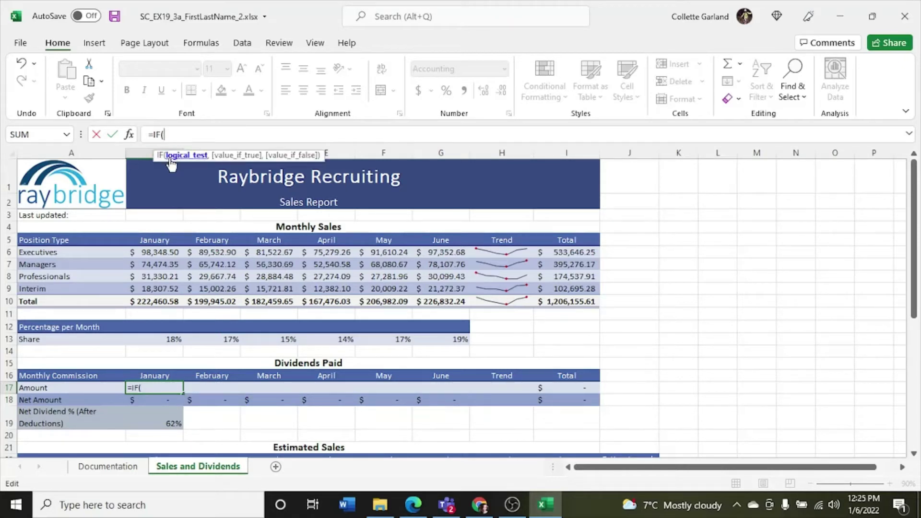
pyautogui.click(145, 387)
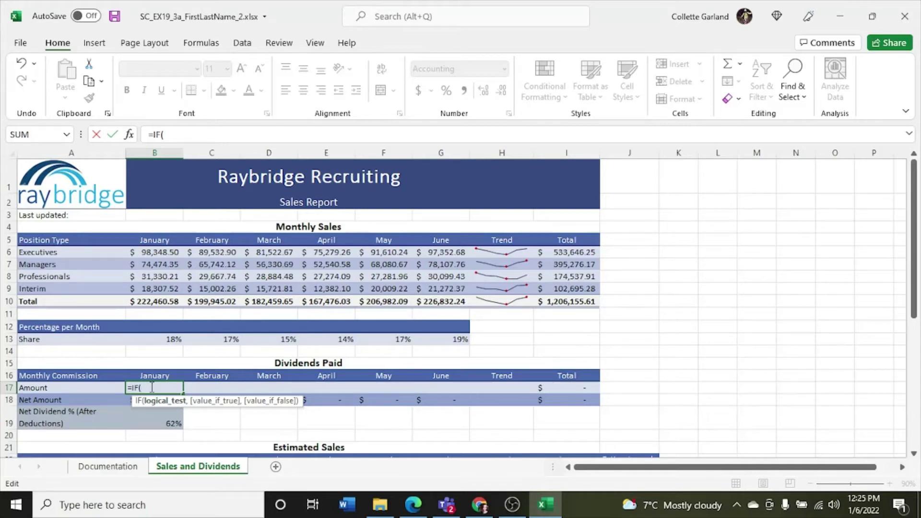
pyautogui.write('B10')
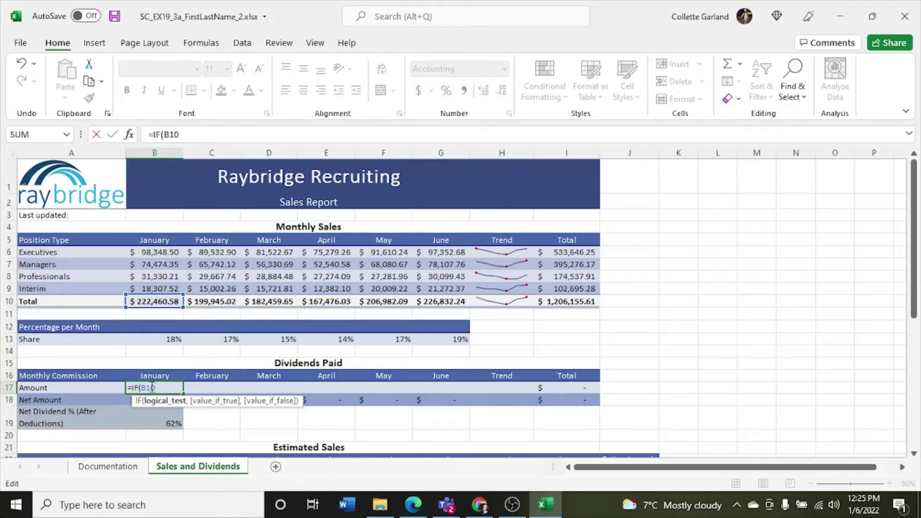
pyautogui.write('>=200000')
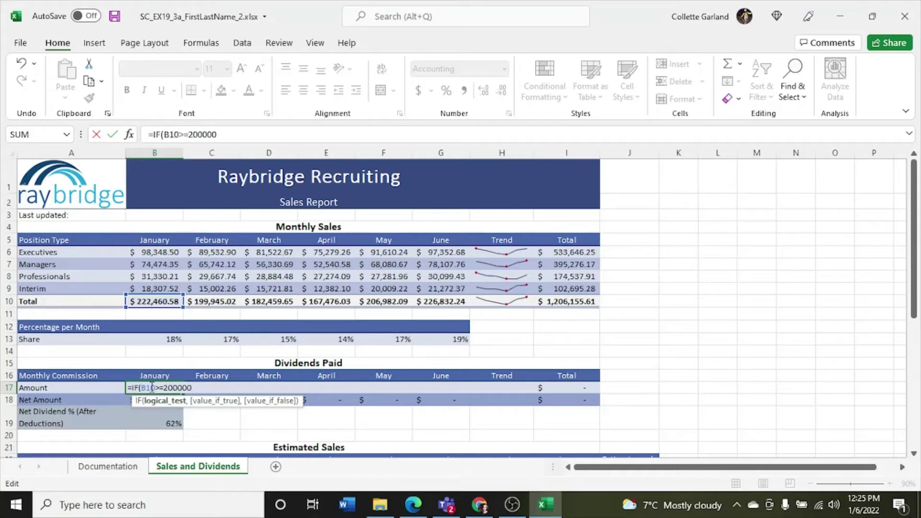
pyautogui.write(',')
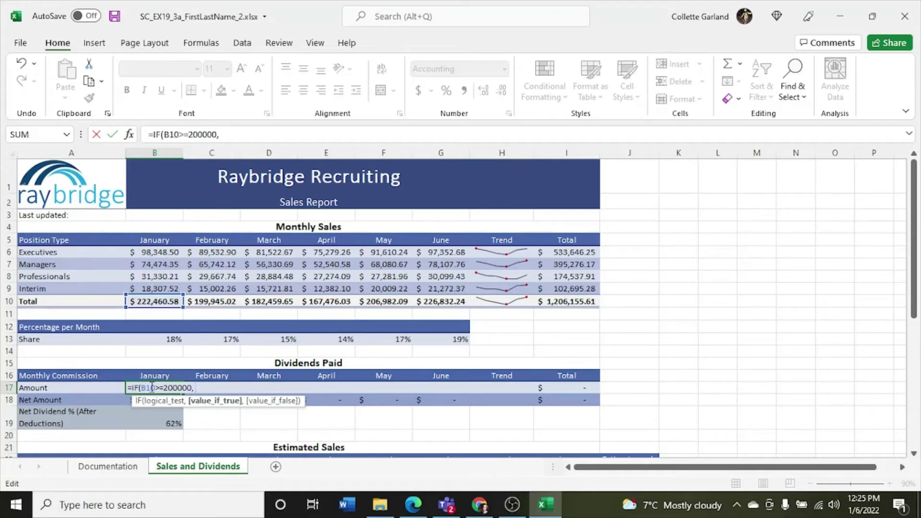
pyautogui.write('B10*')
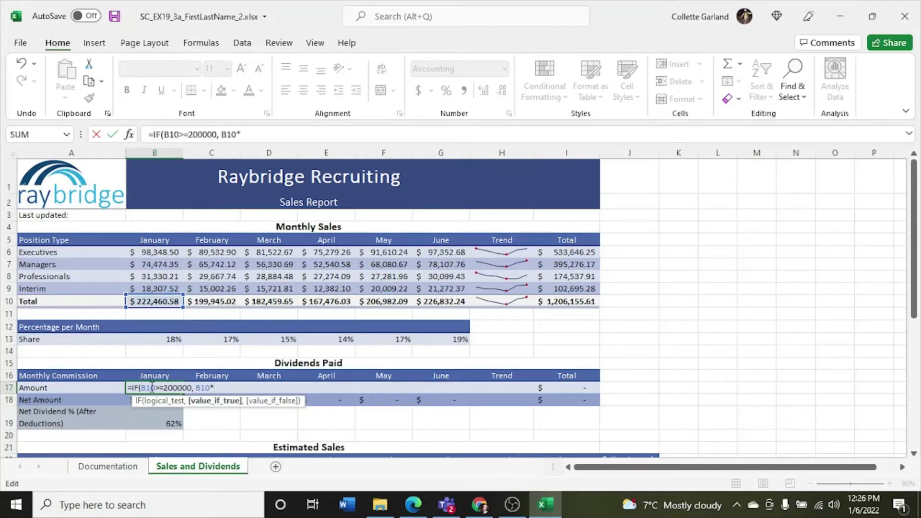
pyautogui.write('0.35,')
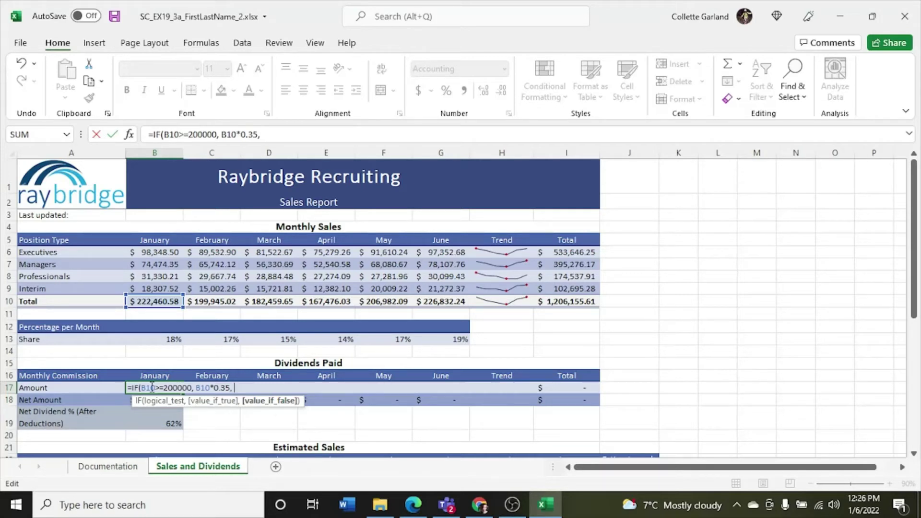
pyautogui.write('B10')
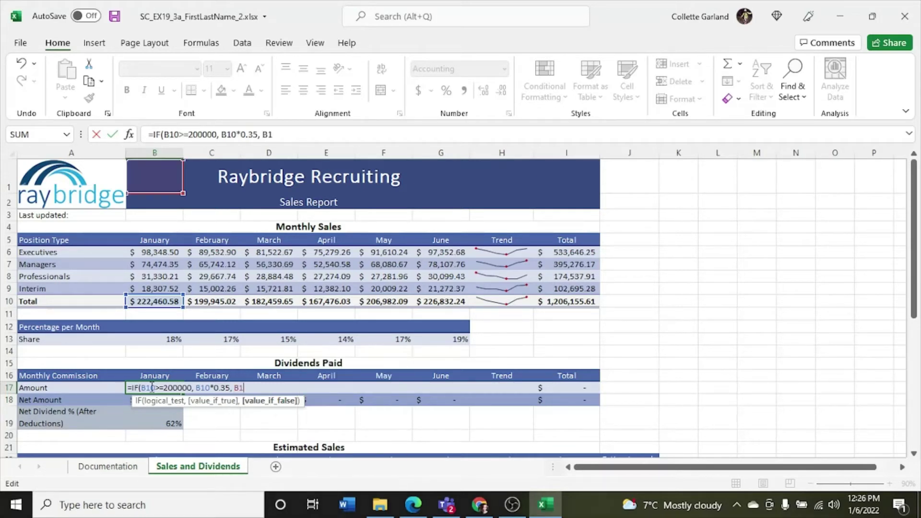
pyautogui.write('*0.27')
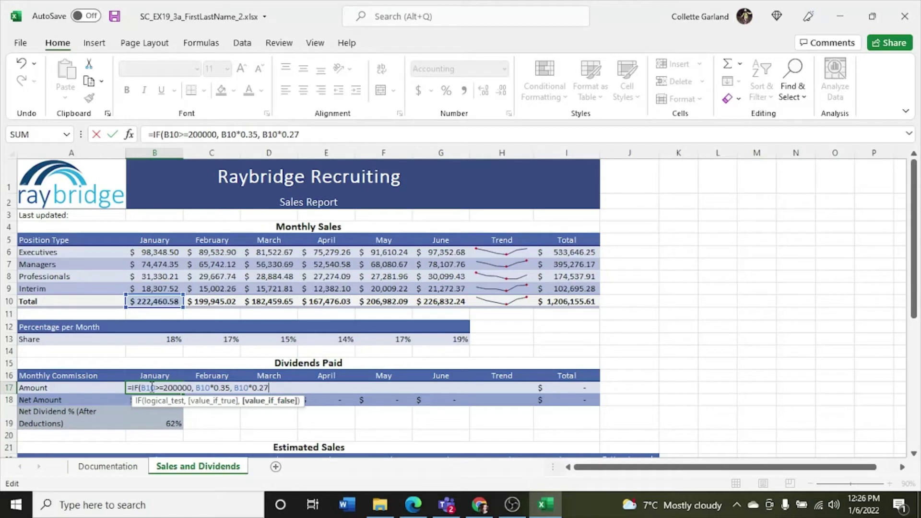
pyautogui.write(')')
pyautogui.press('Return')
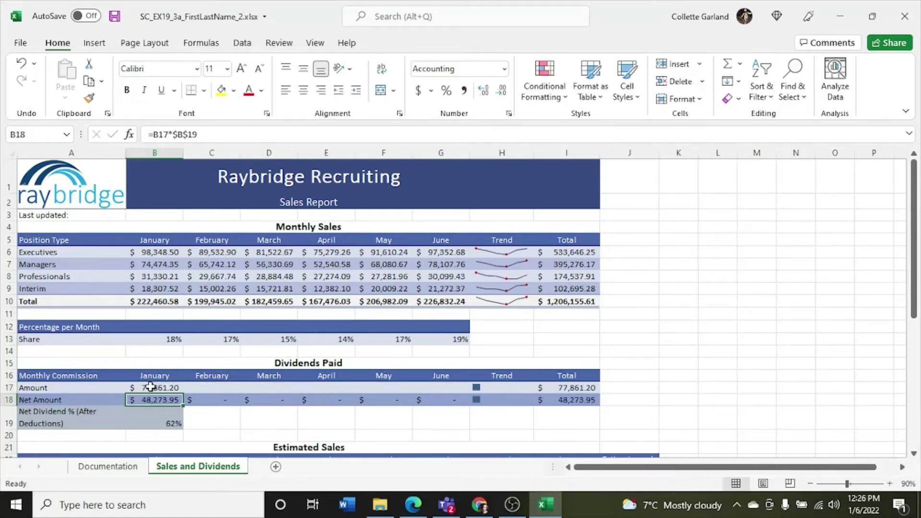
# - Fill the B17 commission formula across to G17, then select the H17 sparkline
pyautogui.click(151, 387)
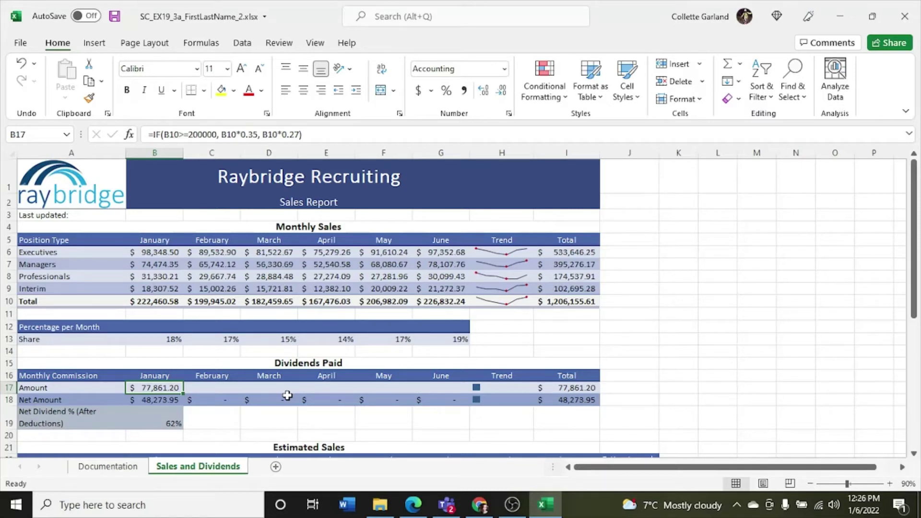
pyautogui.moveTo(183, 392); pyautogui.dragTo(459, 391)
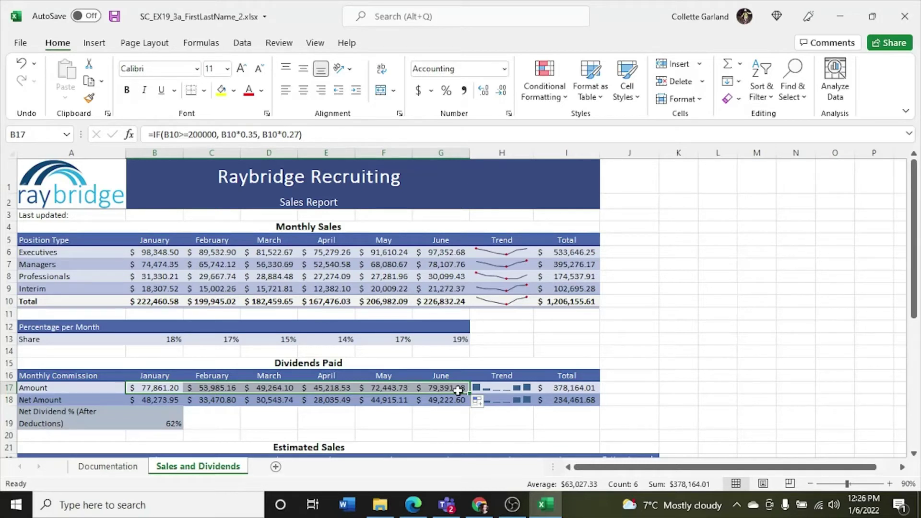
pyautogui.click(492, 390)
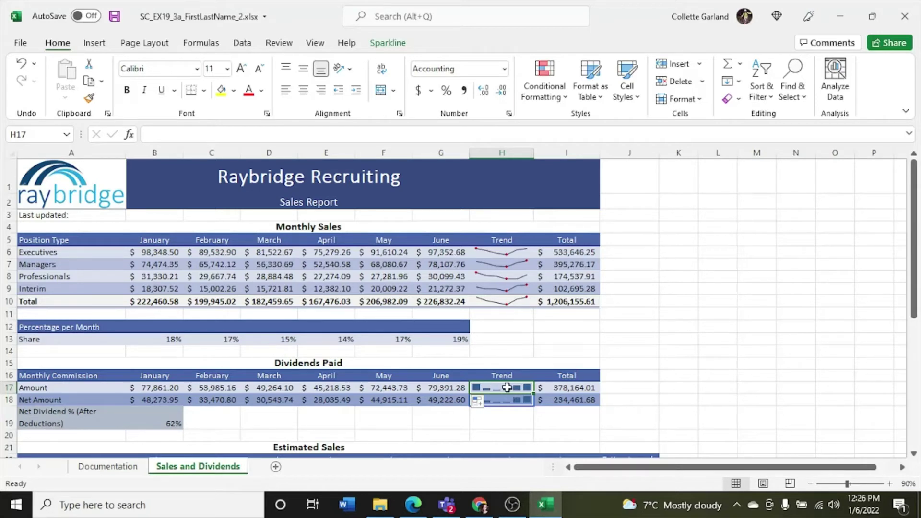
# - Make the H17:H18 sparklines Line type with Sparkline Style Dark #3
pyautogui.moveTo(507, 387); pyautogui.dragTo(507, 400)
pyautogui.click(388, 43)
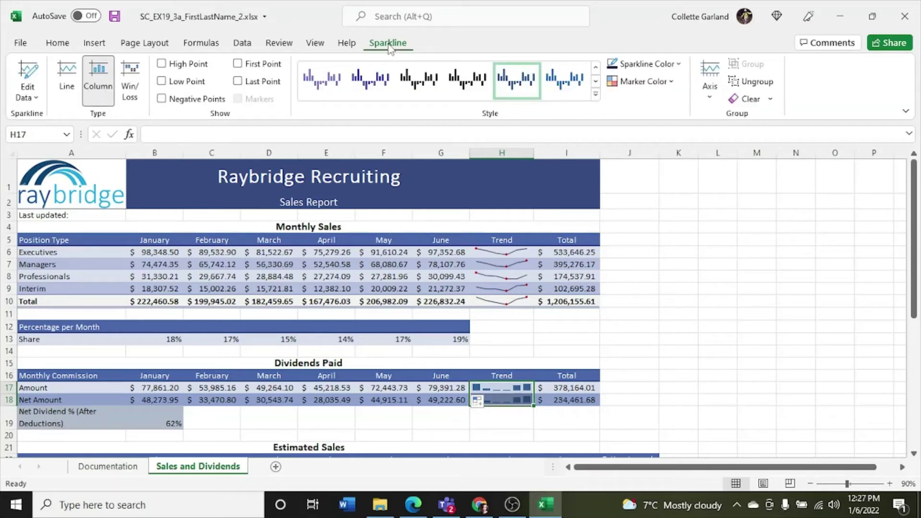
pyautogui.click(67, 86)
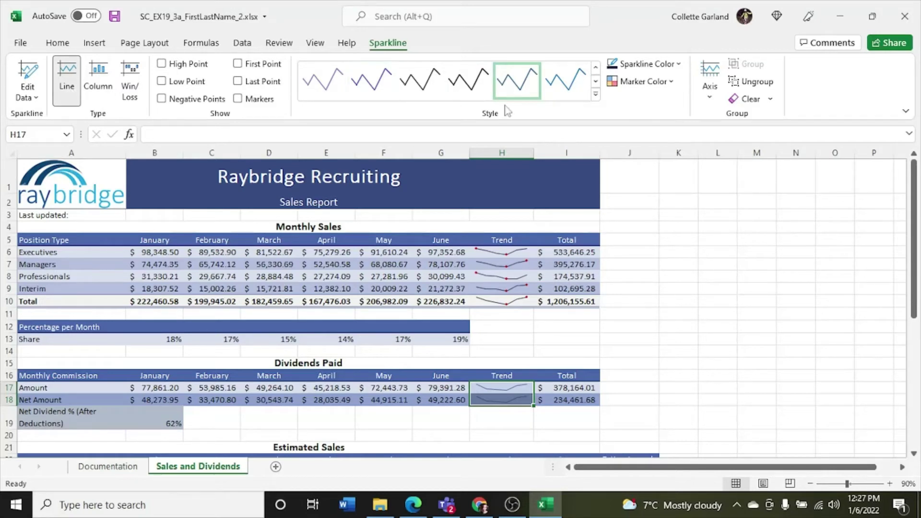
pyautogui.click(595, 93)
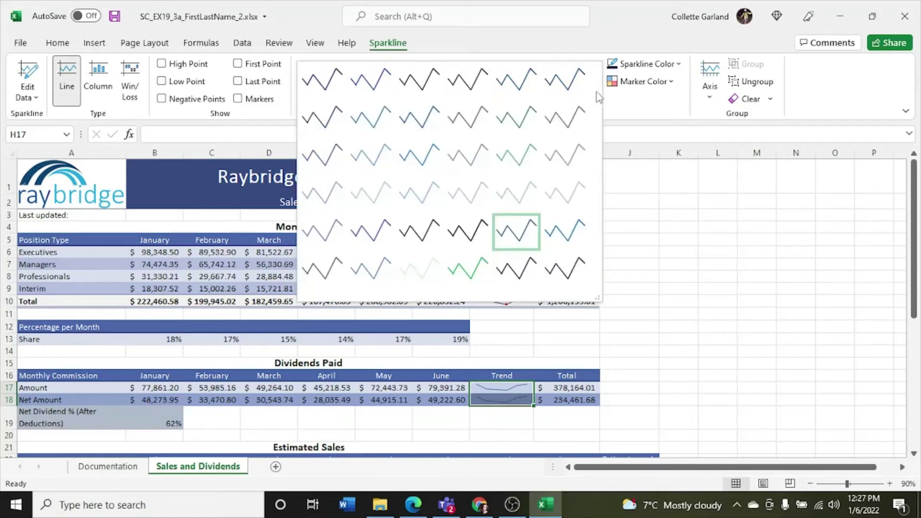
pyautogui.click(416, 223)
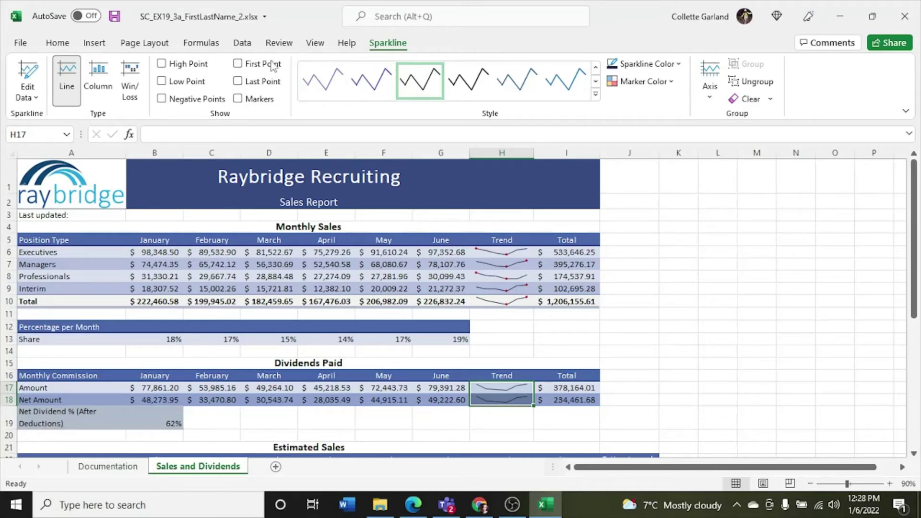
# - Goal Seek cell I27 to 30 by changing I23, and accept the solution
pyautogui.click(250, 46)
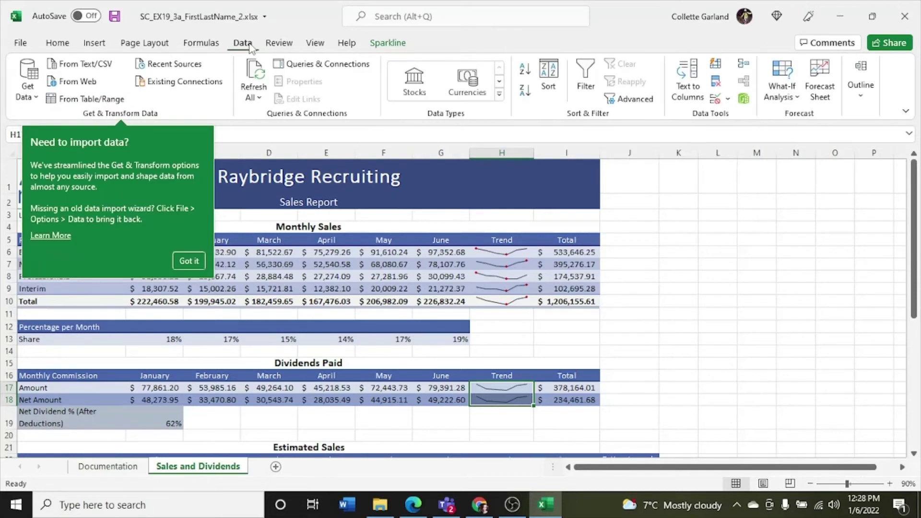
pyautogui.click(782, 95)
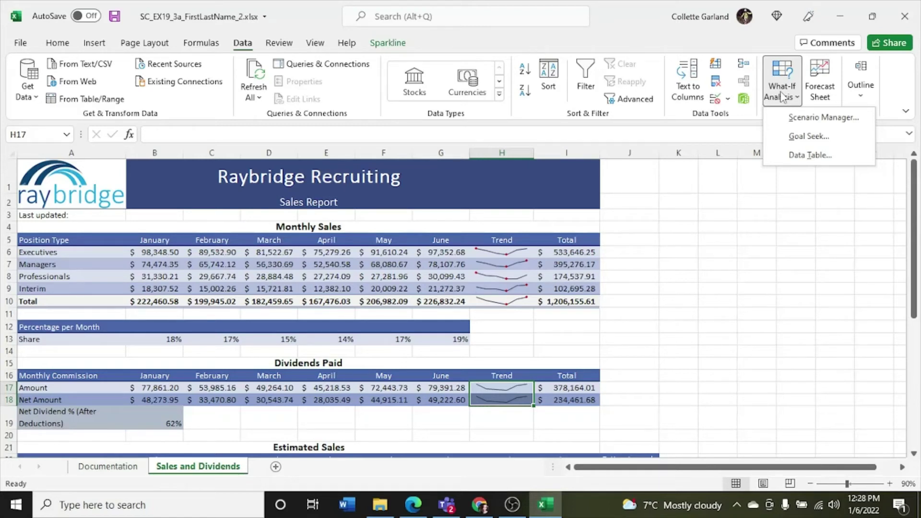
pyautogui.click(799, 139)
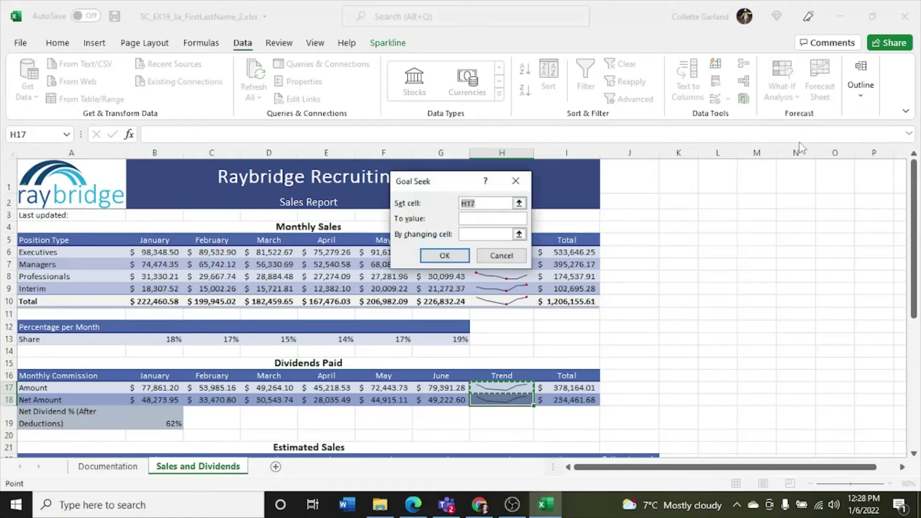
pyautogui.press('BackSpace')
pyautogui.write('I27')
pyautogui.click(511, 218)
pyautogui.write('30')
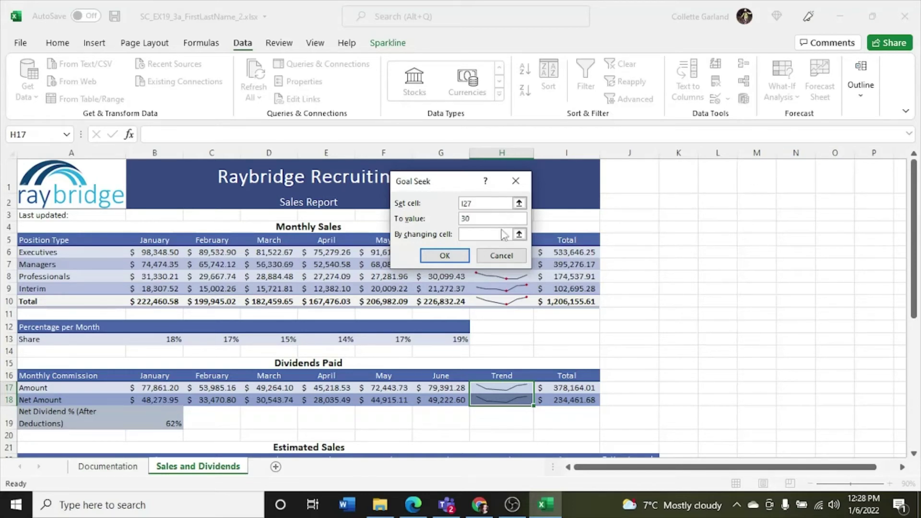
pyautogui.click(499, 235)
pyautogui.write('I23')
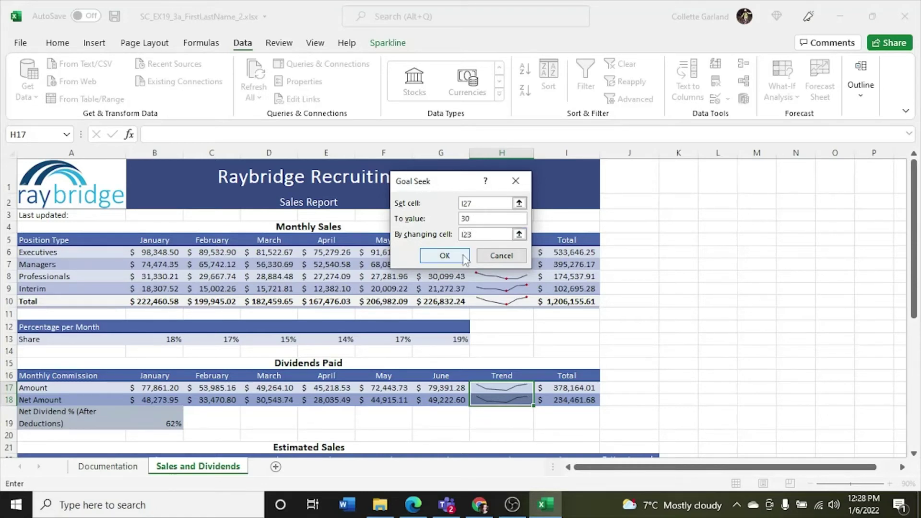
pyautogui.click(463, 260)
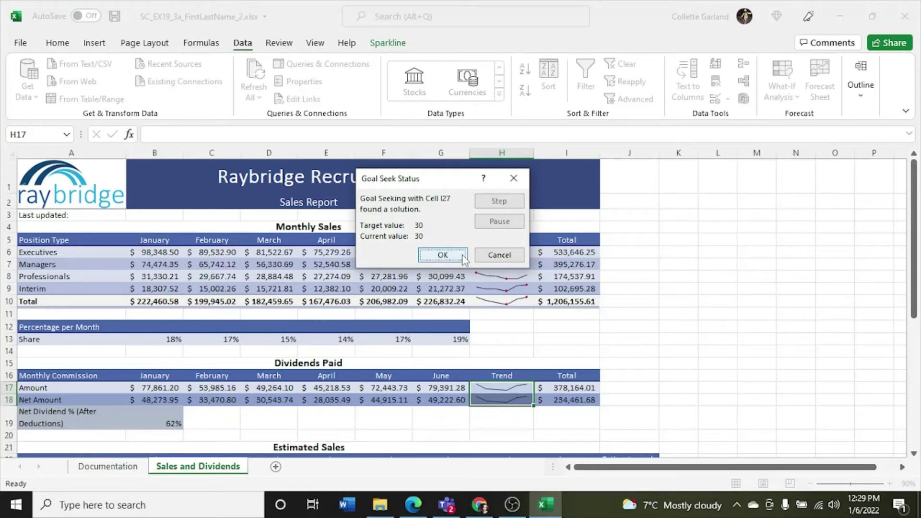
pyautogui.click(463, 256)
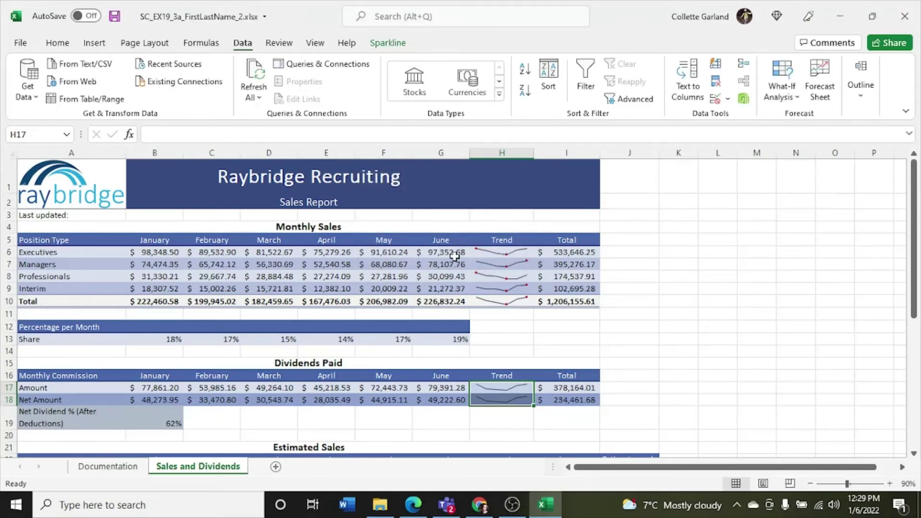
# - Check I23 is 35 and I27 averages 30, then select the Estimates only label in J22
pyautogui.scroll(-2, 274, 337)
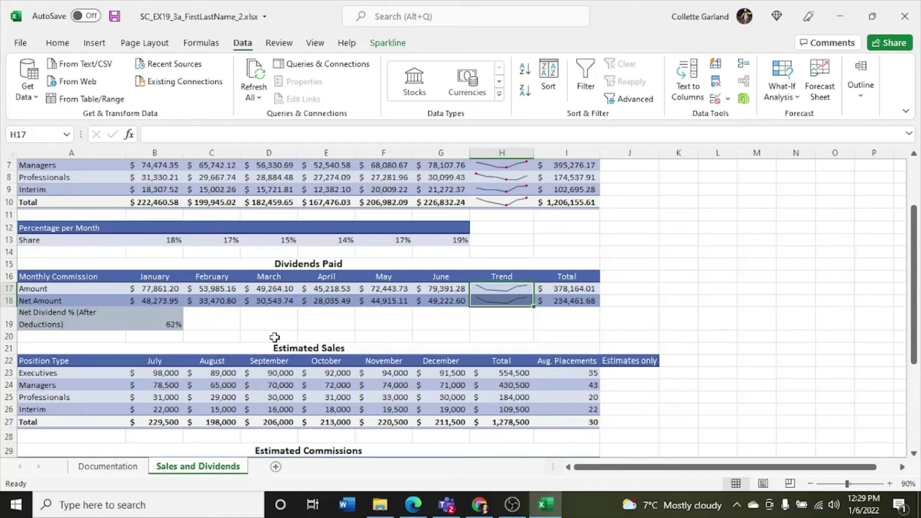
pyautogui.click(578, 422)
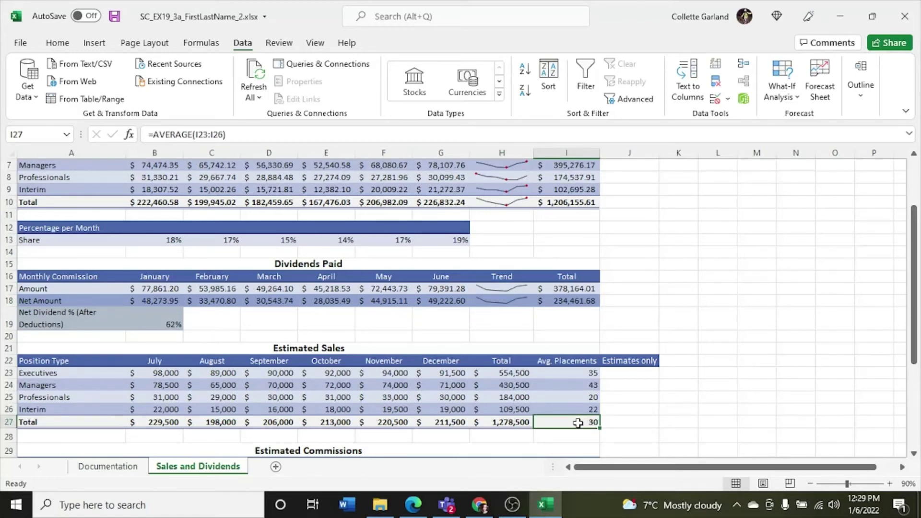
pyautogui.click(580, 374)
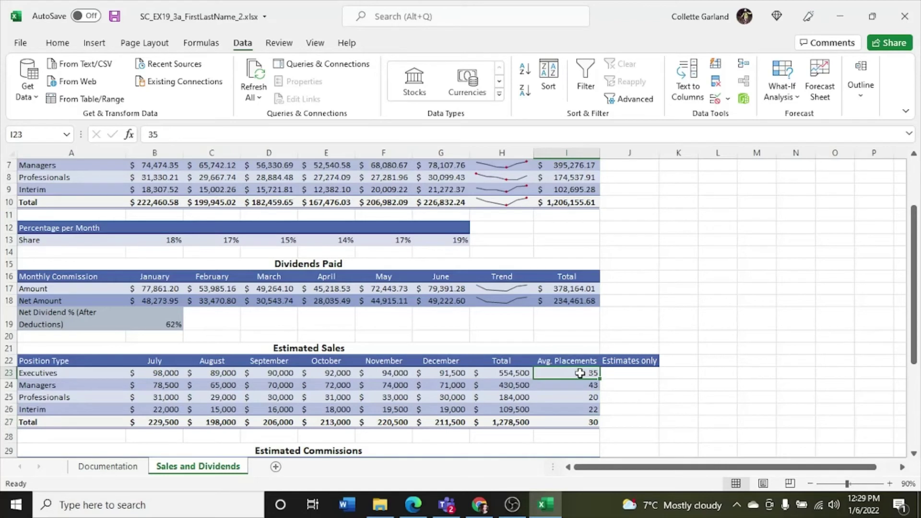
pyautogui.click(556, 423)
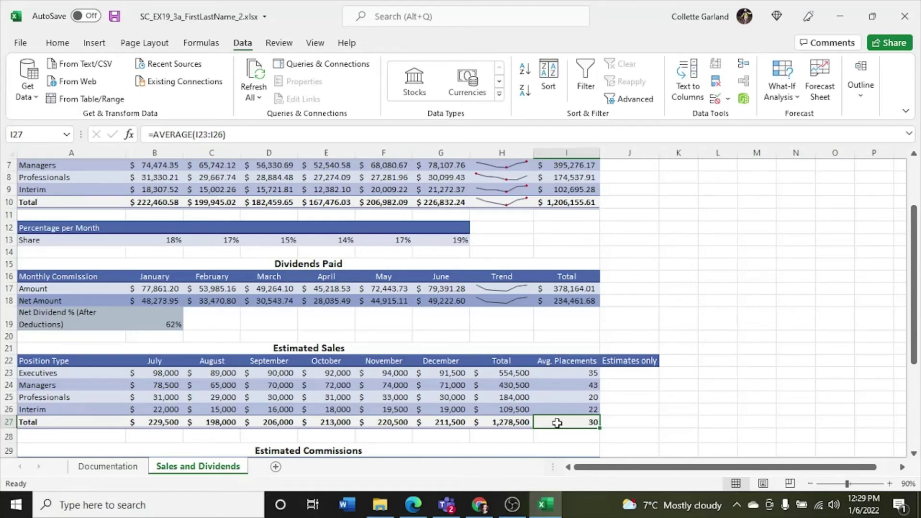
pyautogui.click(644, 358)
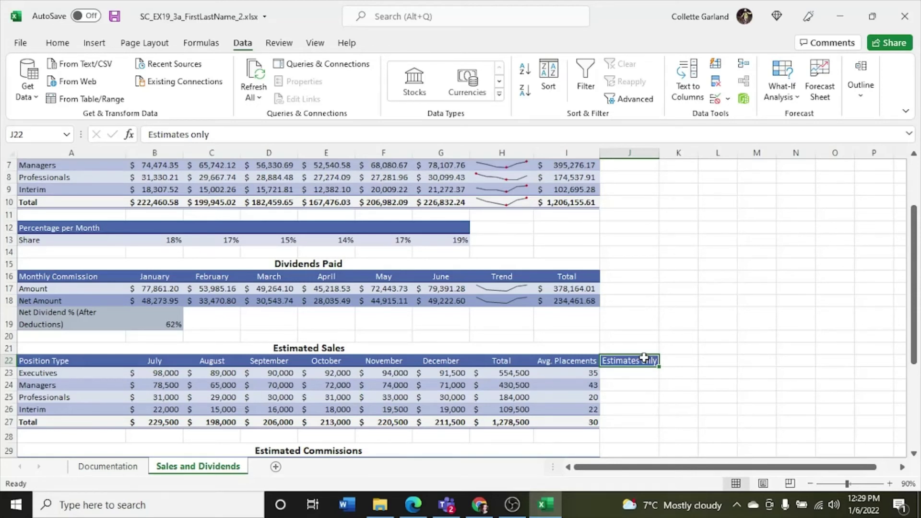
# - Merge and center cells J22:J27
pyautogui.moveTo(644, 357); pyautogui.dragTo(638, 422)
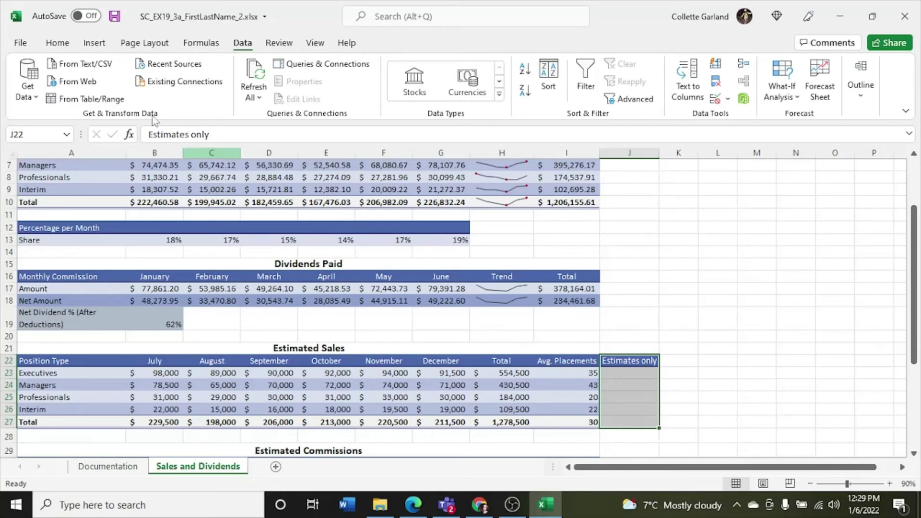
pyautogui.click(57, 45)
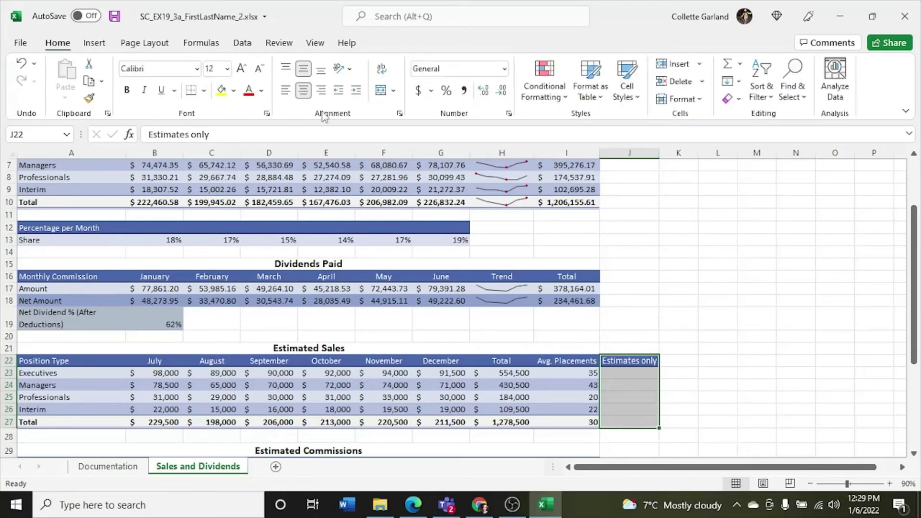
pyautogui.click(381, 91)
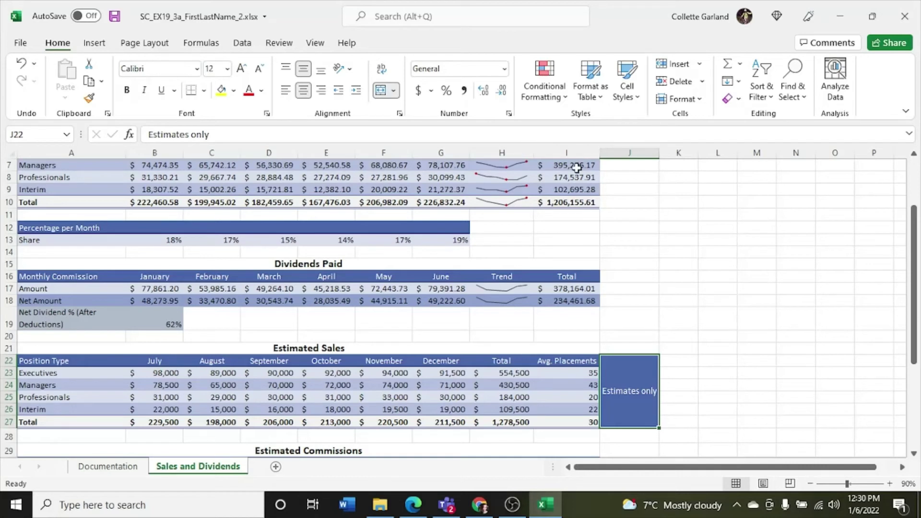
# - Rotate the Estimates only text to -90 degrees in Format Cells alignment
pyautogui.click(698, 105)
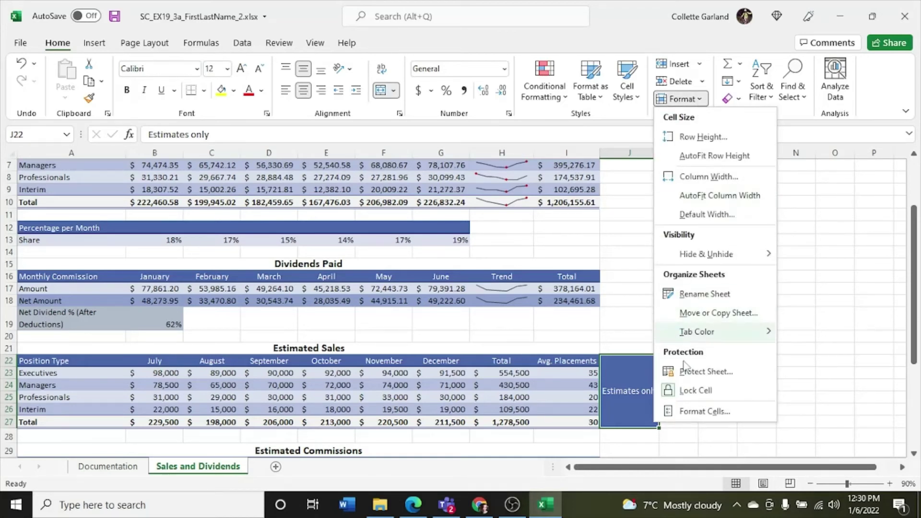
pyautogui.click(703, 411)
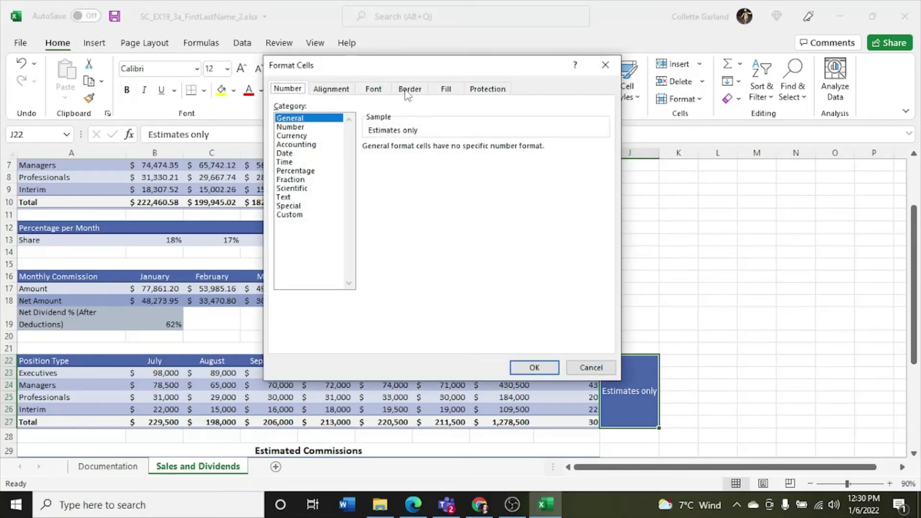
pyautogui.click(374, 91)
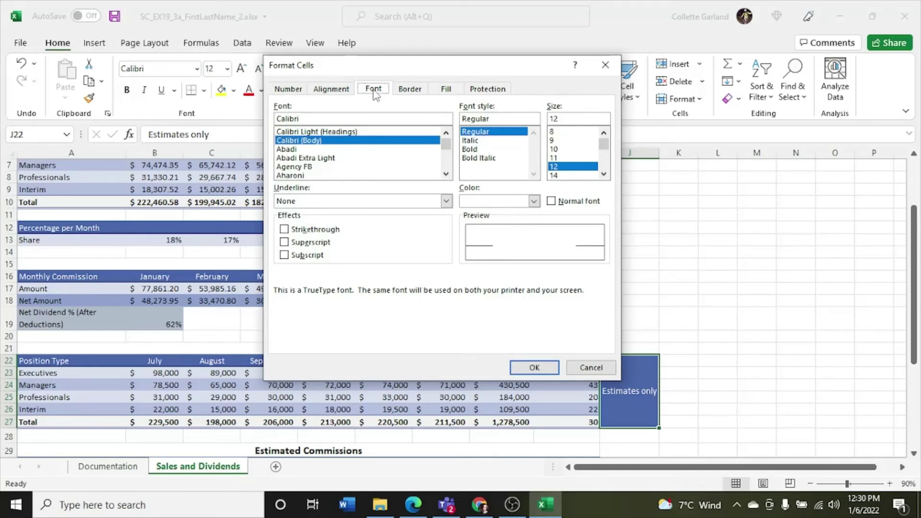
pyautogui.click(344, 93)
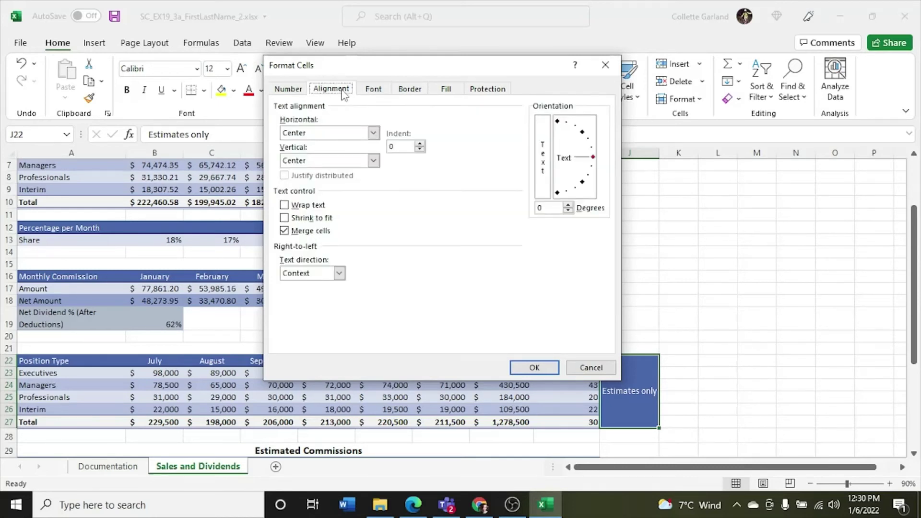
pyautogui.click(568, 210)
pyautogui.moveTo(570, 211); pyautogui.dragTo(571, 212)
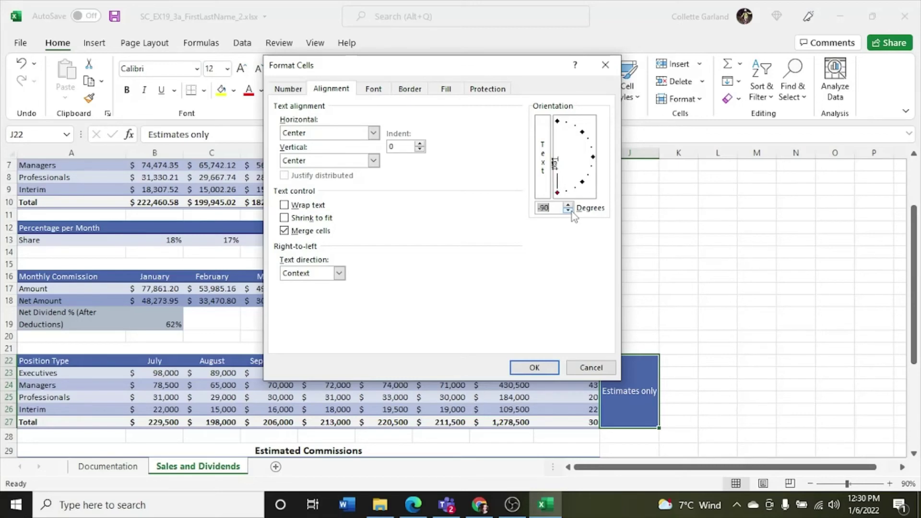
pyautogui.click(532, 368)
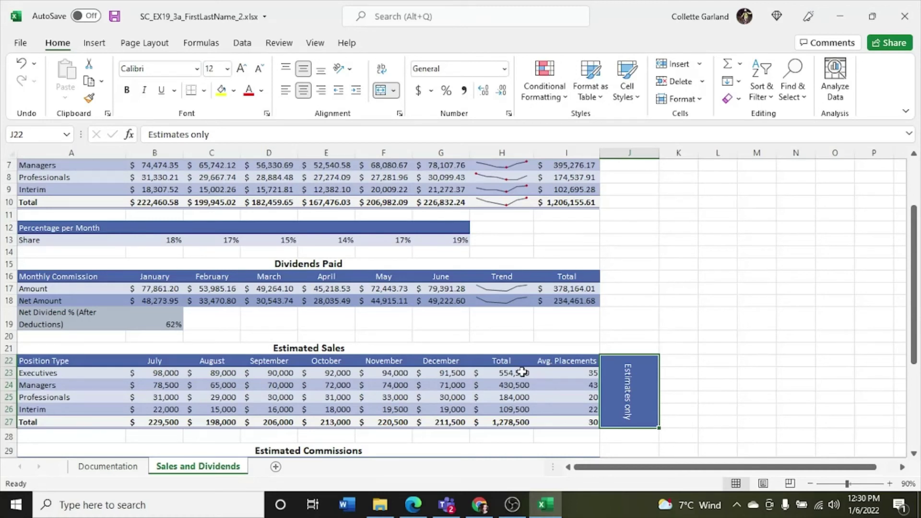
# - Set column J's width to 6, then select row 35 further down
pyautogui.rightClick(612, 152)
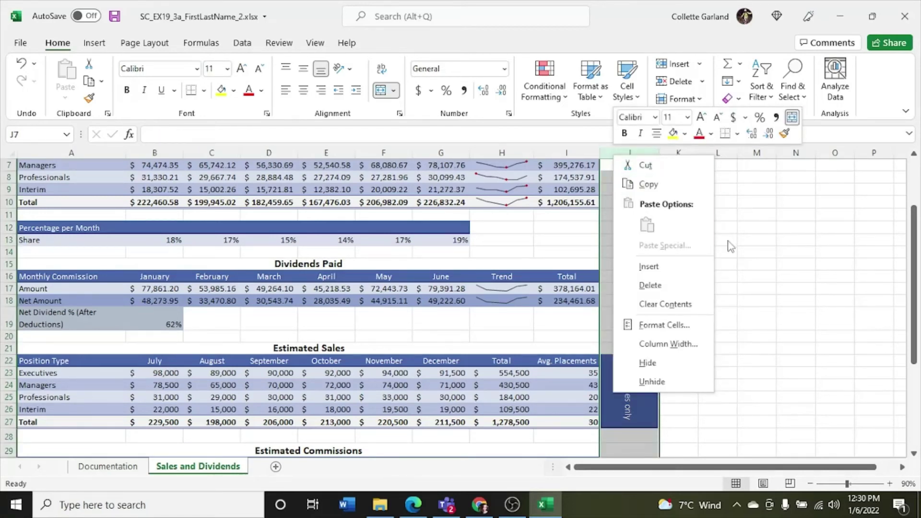
pyautogui.click(678, 342)
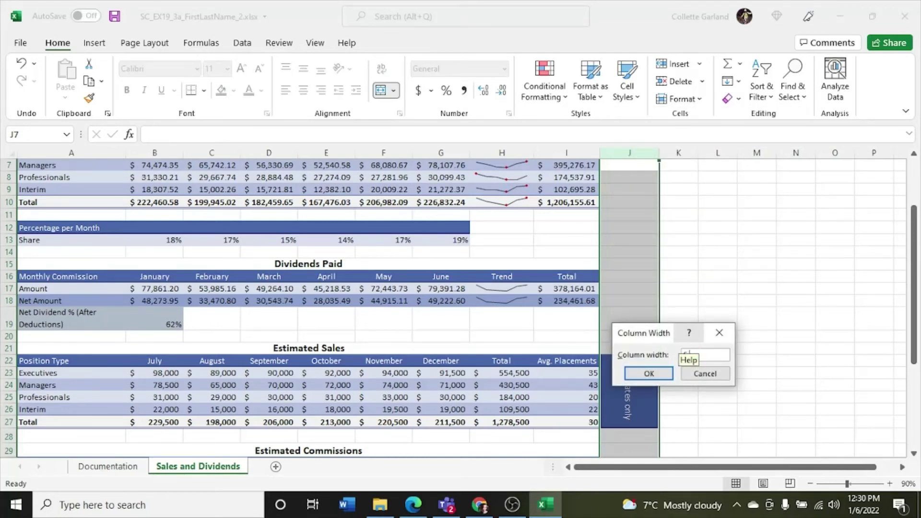
pyautogui.write('6')
pyautogui.press('Return')
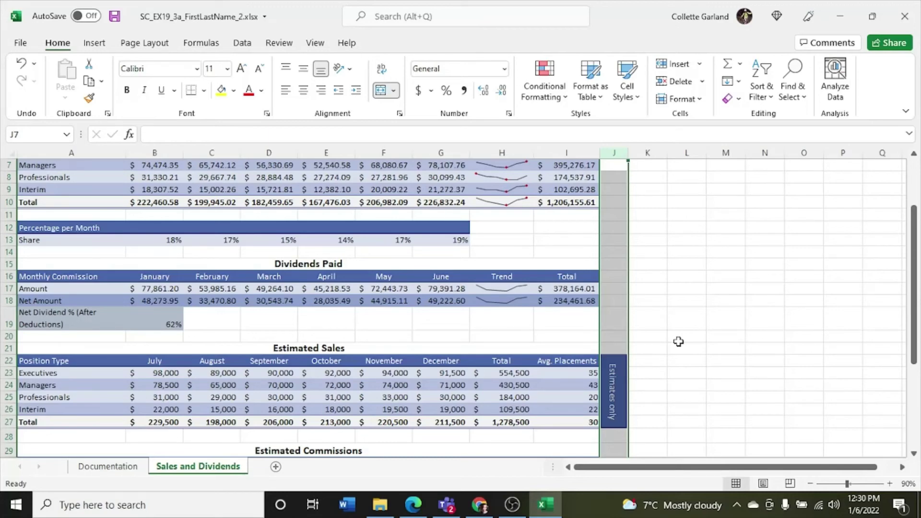
pyautogui.scroll(-3, 678, 341)
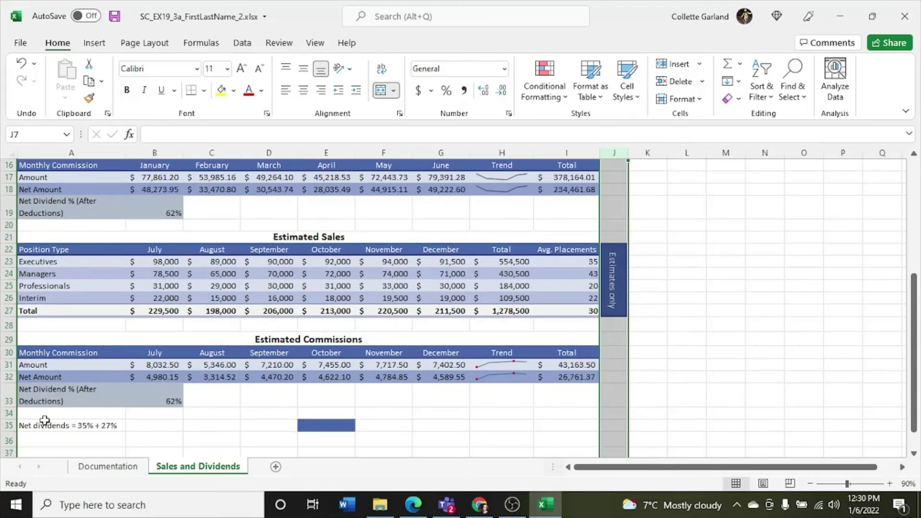
pyautogui.click(8, 426)
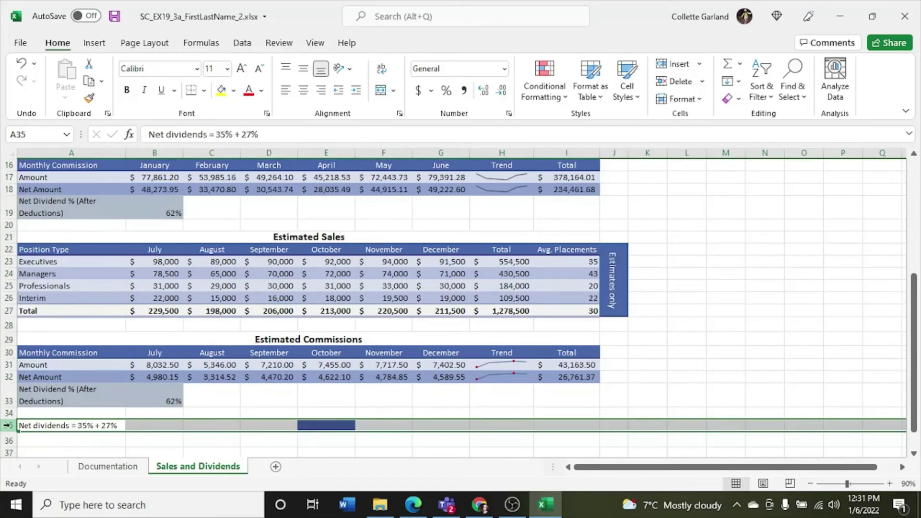
# - Delete row 35 holding the Net dividends = 35% + 27% note
pyautogui.rightClick(7, 425)
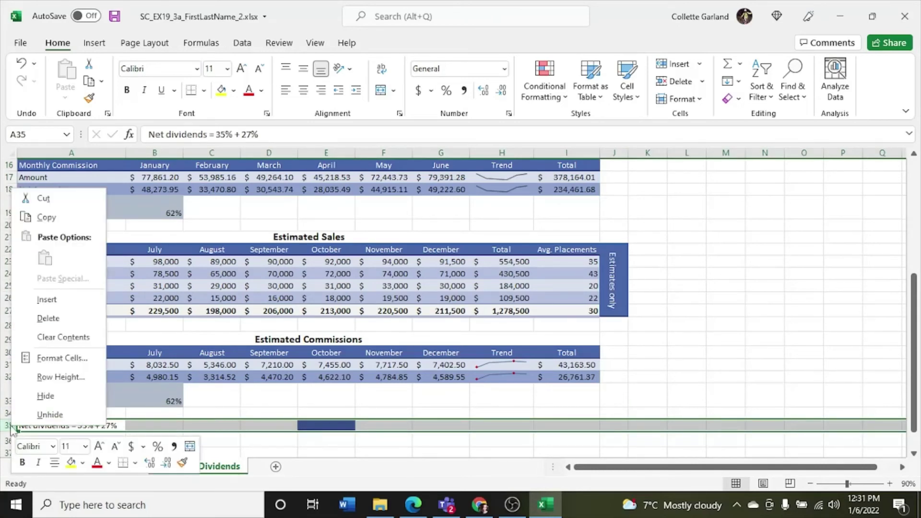
pyautogui.click(48, 318)
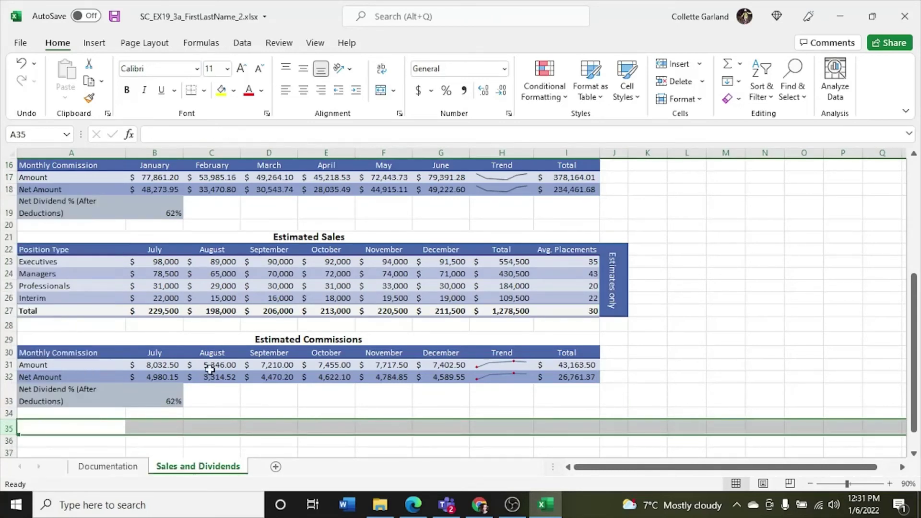
pyautogui.click(261, 396)
pyautogui.scroll(4, 261, 399)
pyautogui.scroll(2, 262, 399)
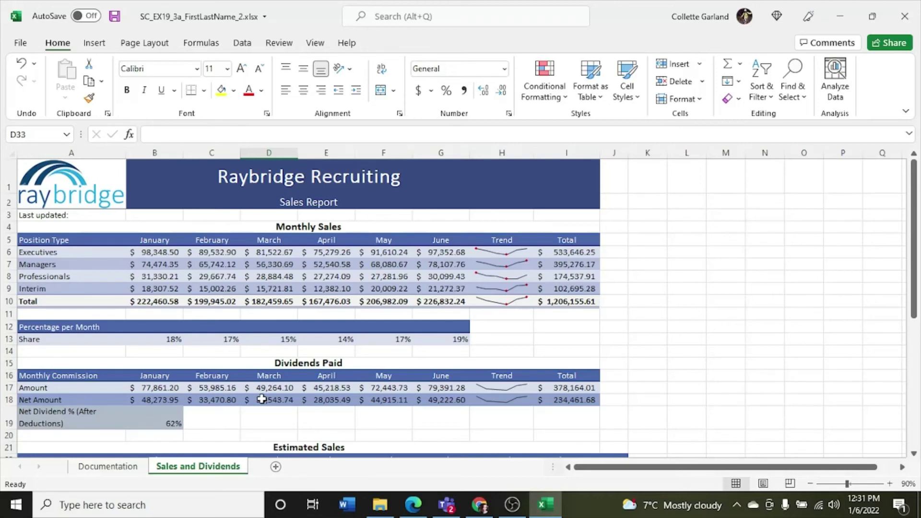
# - Select A22:B26 together with G22:G26, covering position types, July and December figures
pyautogui.scroll(-3, 155, 391)
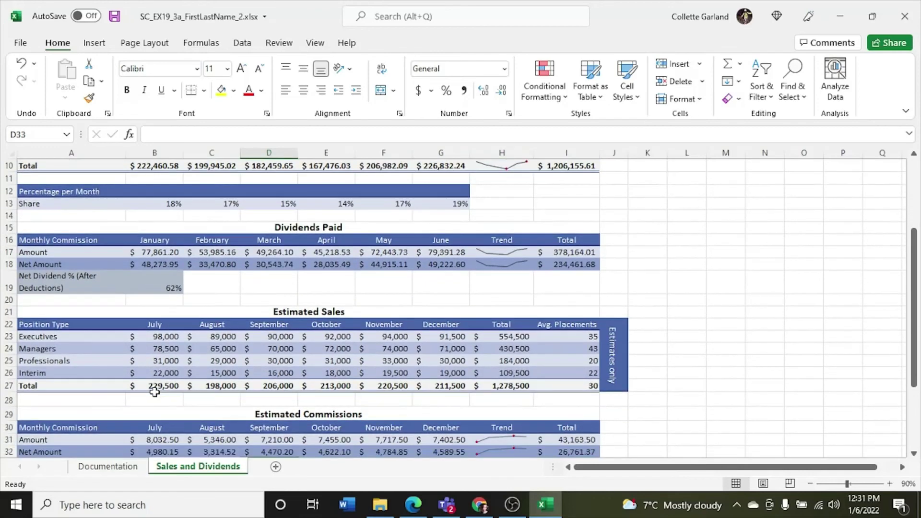
pyautogui.click(115, 325)
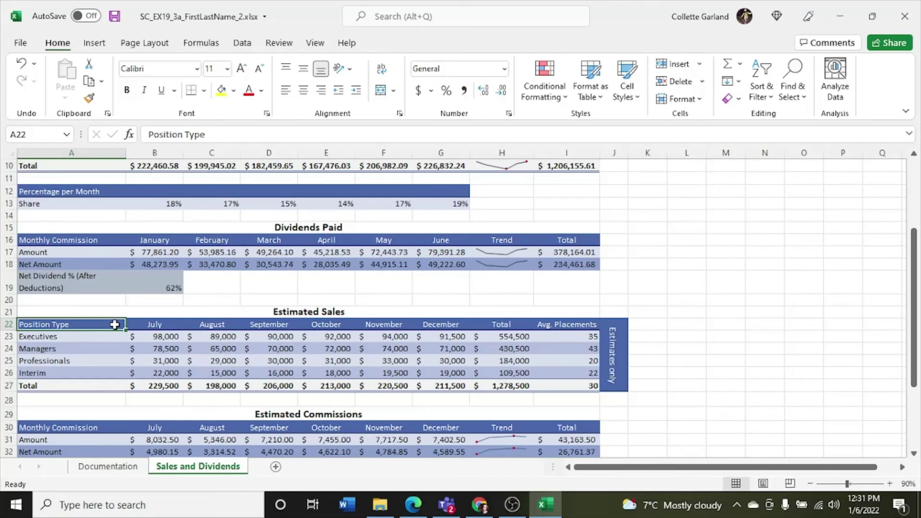
pyautogui.moveTo(115, 325); pyautogui.dragTo(154, 369)
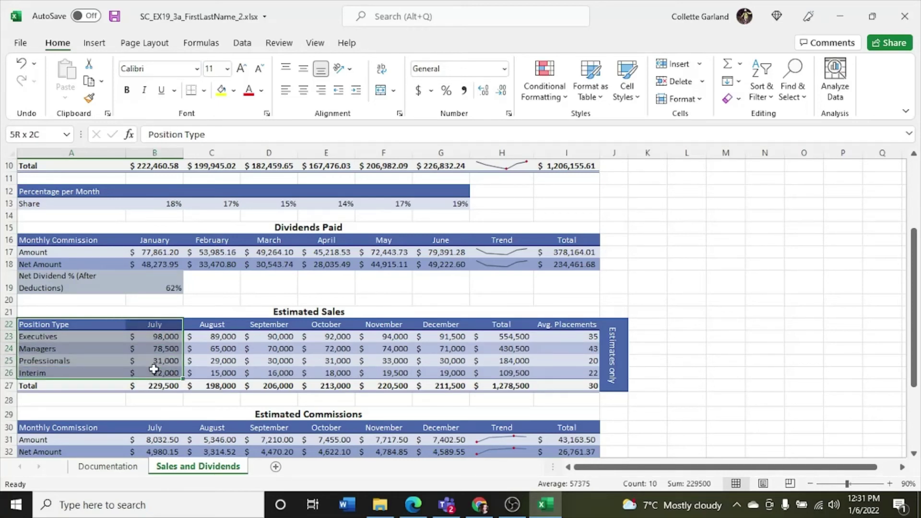
pyautogui.moveTo(154, 368); pyautogui.dragTo(154, 369)
pyautogui.keyDown('ctrl'); pyautogui.click(453, 326); pyautogui.keyUp('ctrl')
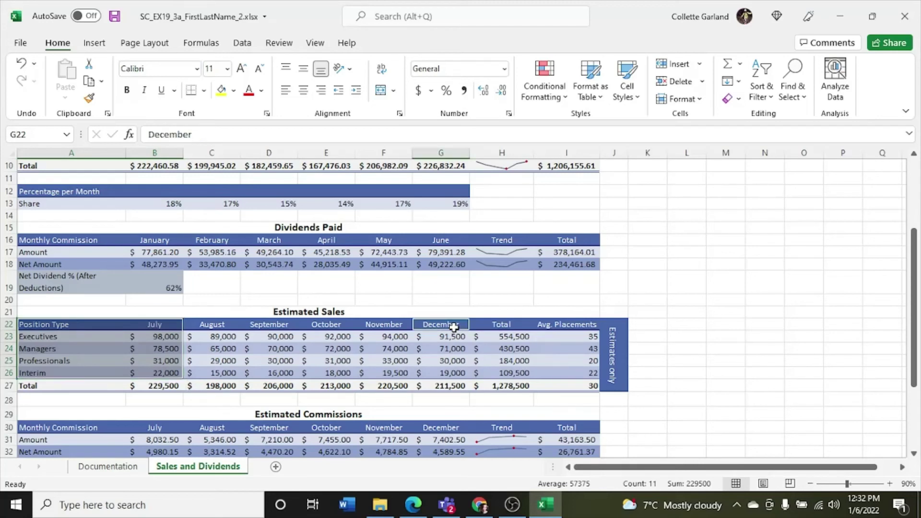
pyautogui.moveTo(453, 326); pyautogui.dragTo(448, 373)
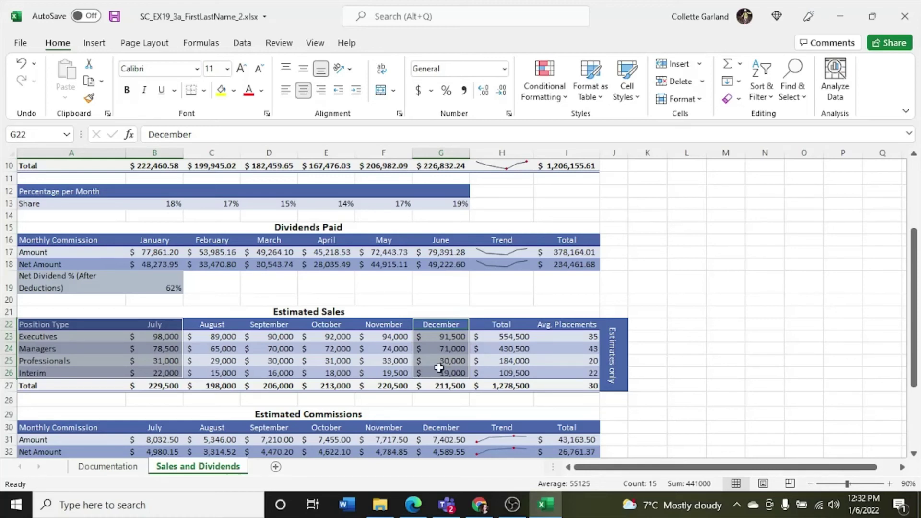
# - Insert a Clustered Column chart of July and December estimated sales by position type
pyautogui.click(95, 44)
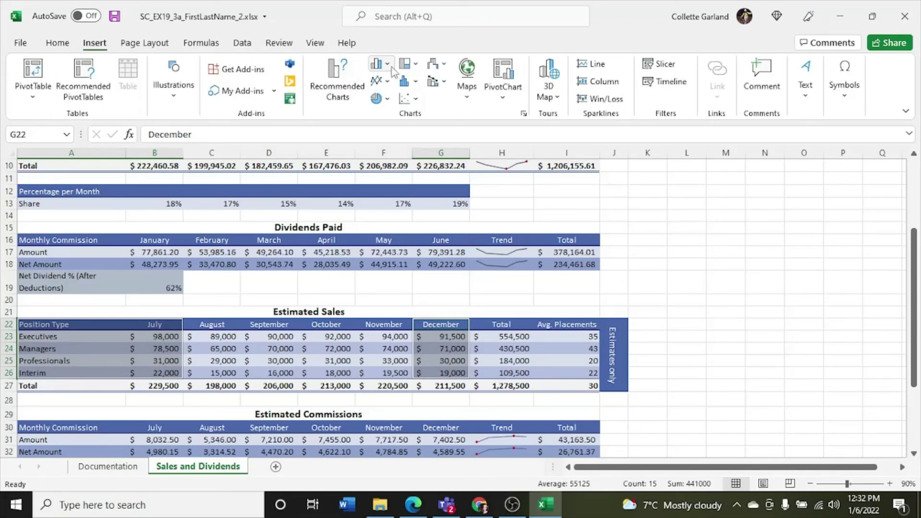
pyautogui.click(392, 69)
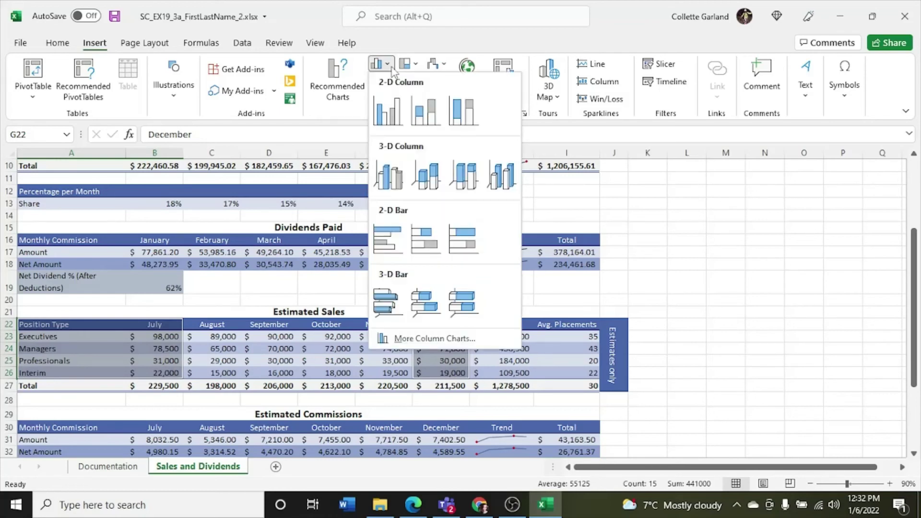
pyautogui.click(408, 338)
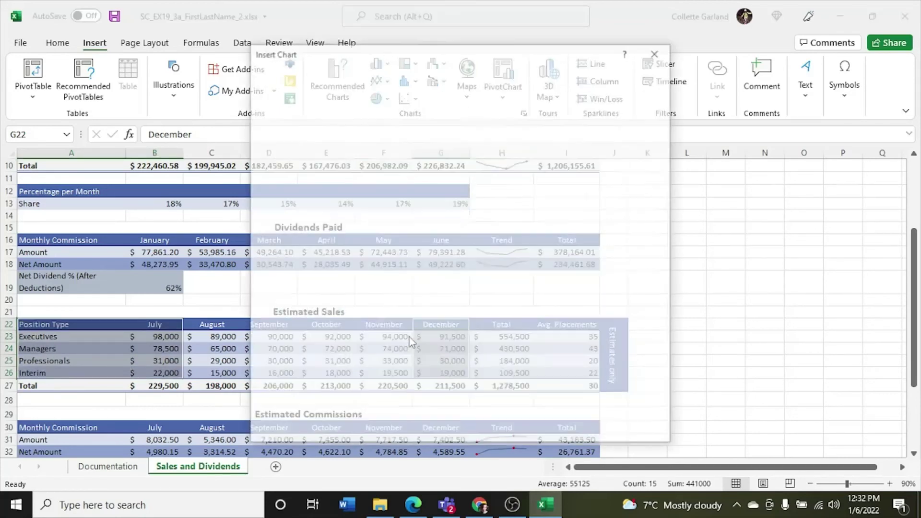
pyautogui.moveTo(417, 203)
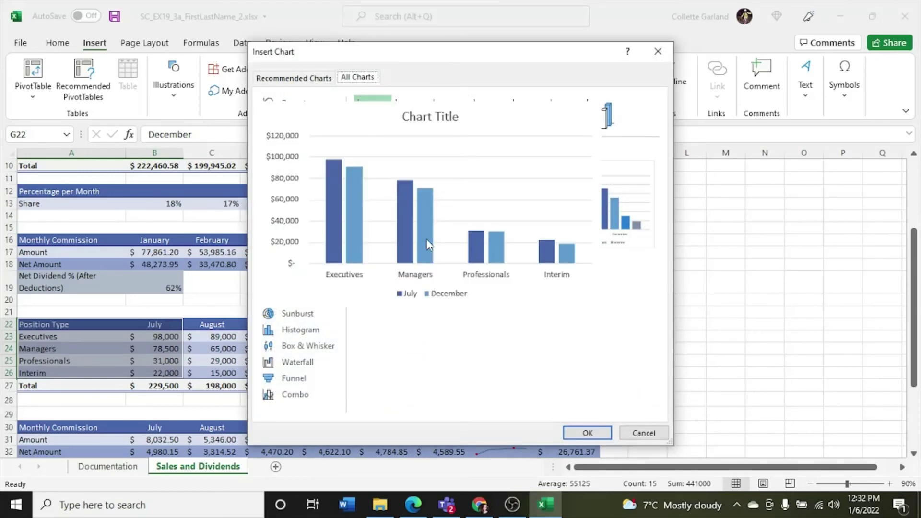
pyautogui.click(587, 433)
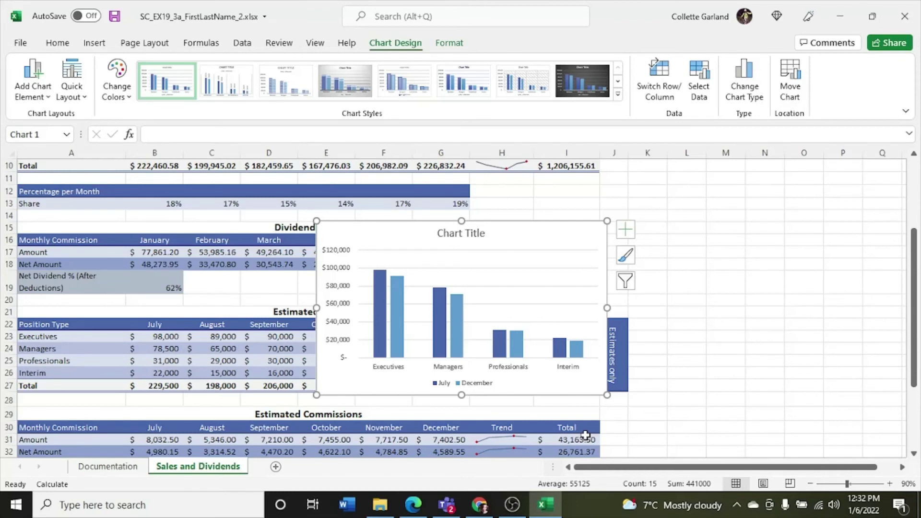
# - Replace the chart's placeholder title with 'Estimated Sales: July and December'
pyautogui.click(476, 234)
pyautogui.doubleClick(477, 234)
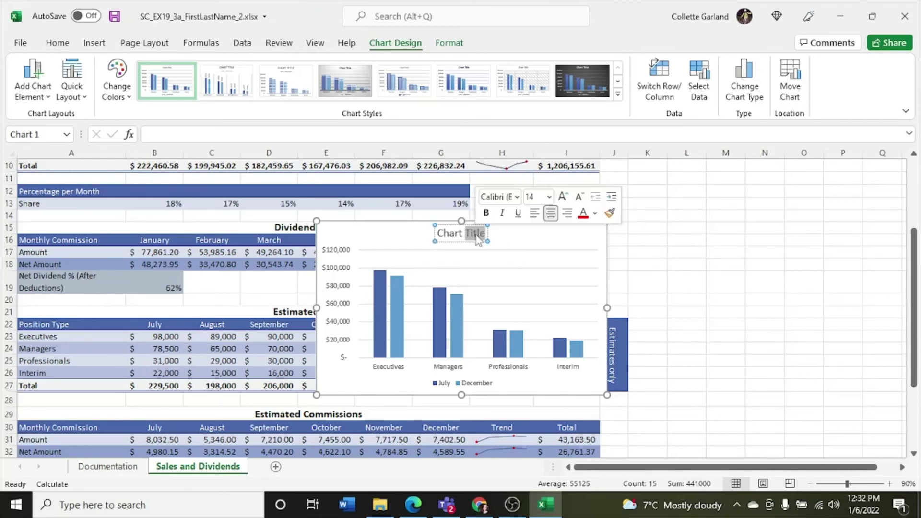
pyautogui.tripleClick(476, 234)
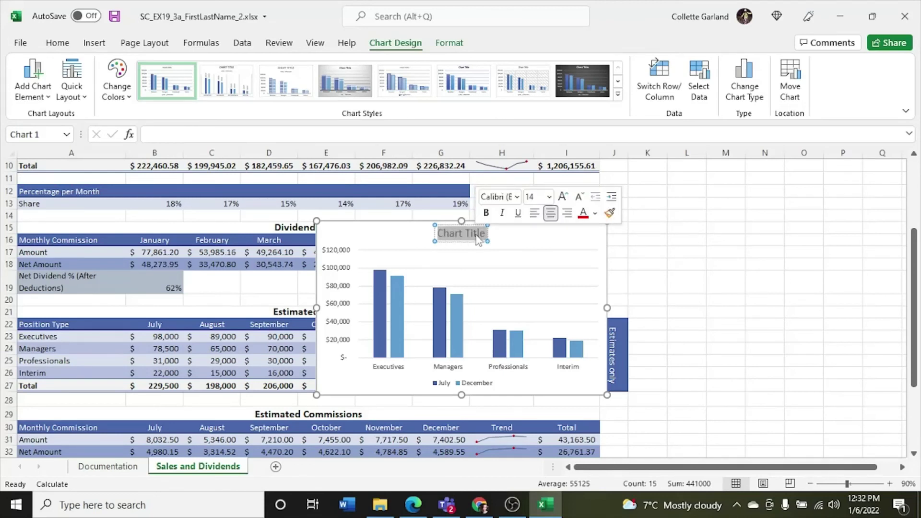
pyautogui.write('Estim')
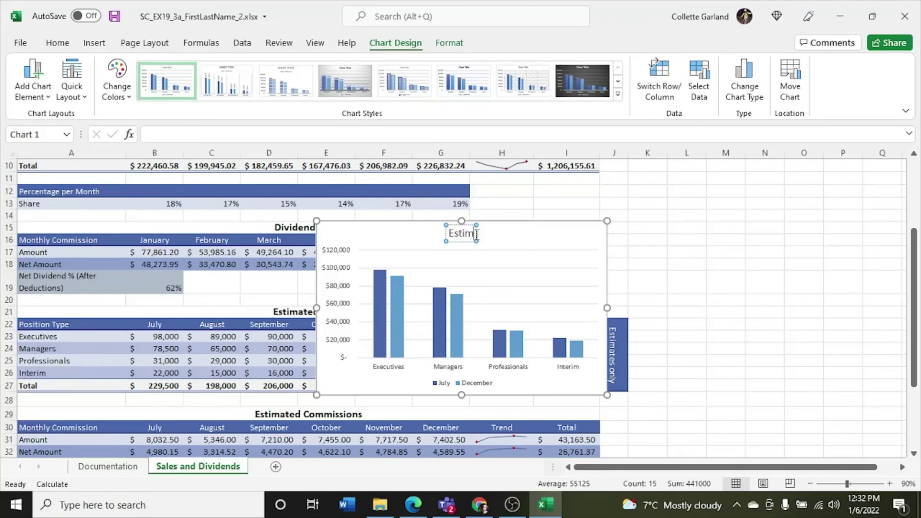
pyautogui.write('ated Sales: July')
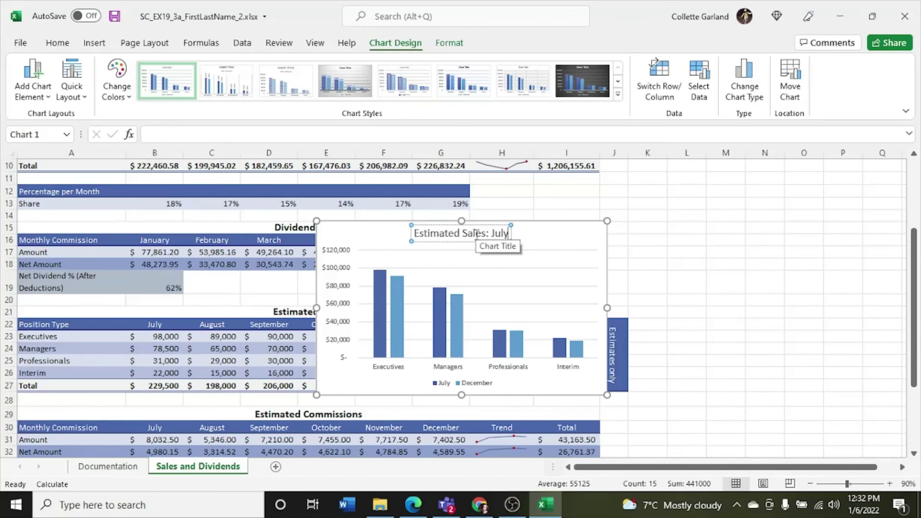
pyautogui.write(' and December')
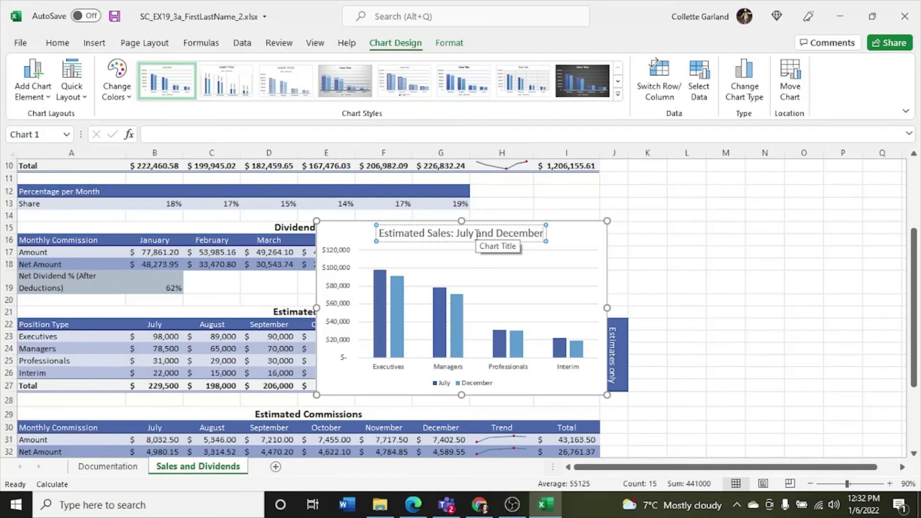
pyautogui.click(504, 275)
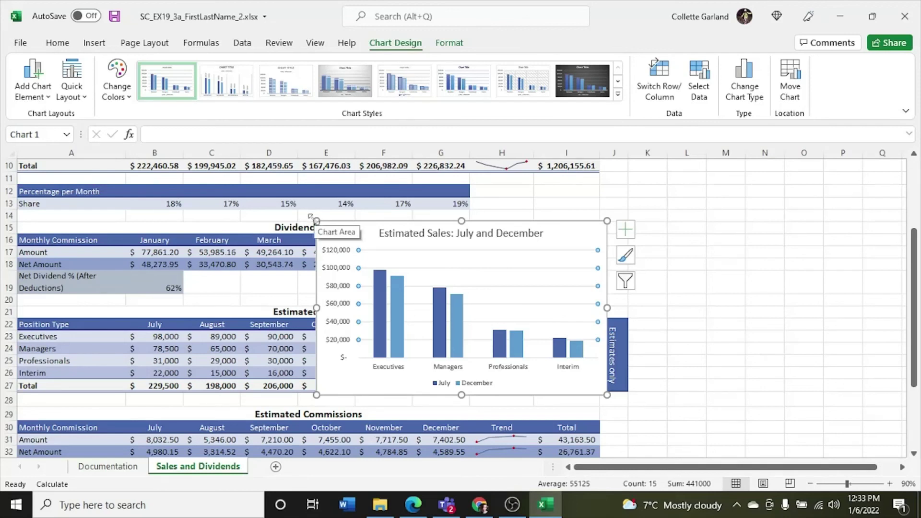
# - Move the chart below the Estimated Commissions table, undoing an accidental plot-area shift
pyautogui.moveTo(310, 217); pyautogui.dragTo(313, 219)
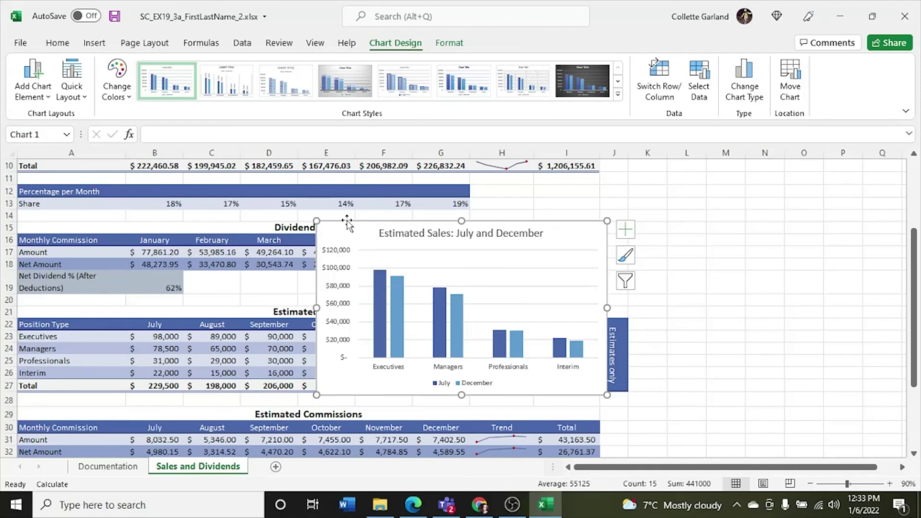
pyautogui.moveTo(345, 223); pyautogui.dragTo(160, 419)
pyautogui.scroll(-6, 159, 417)
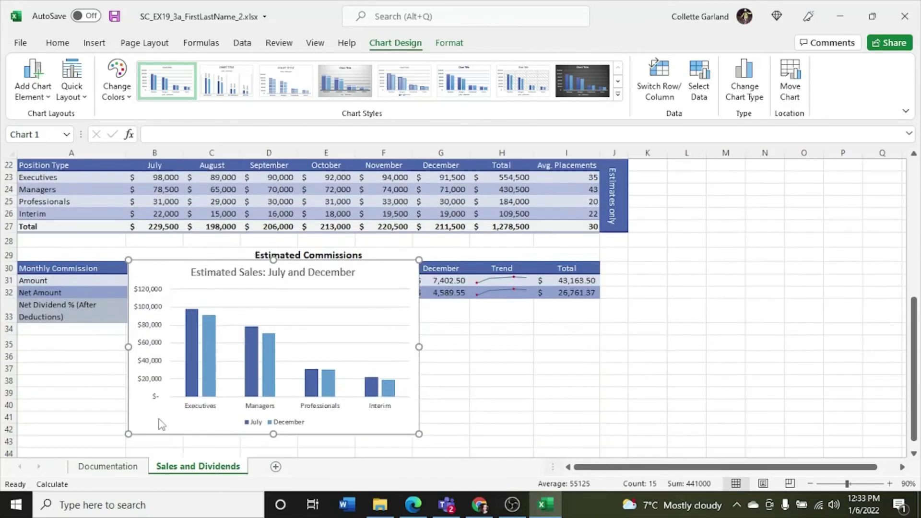
pyautogui.moveTo(191, 236); pyautogui.dragTo(163, 280)
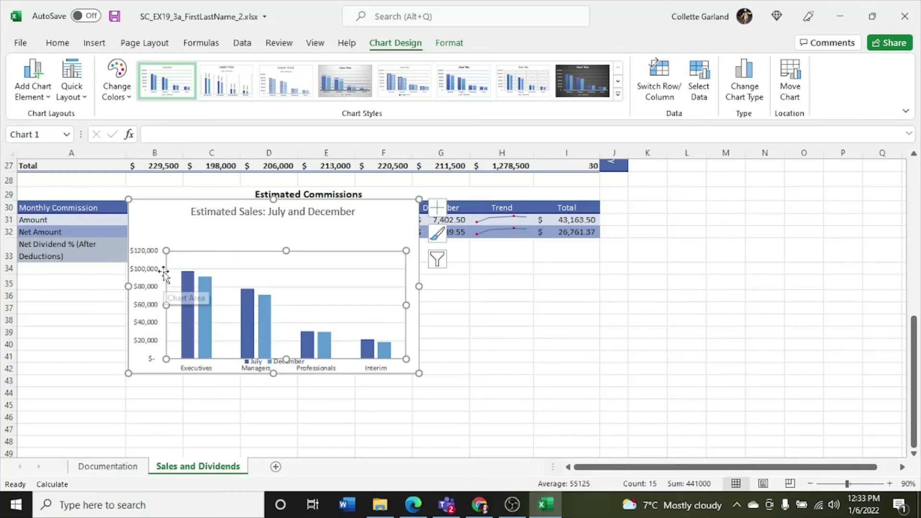
pyautogui.click(52, 44)
pyautogui.click(24, 65)
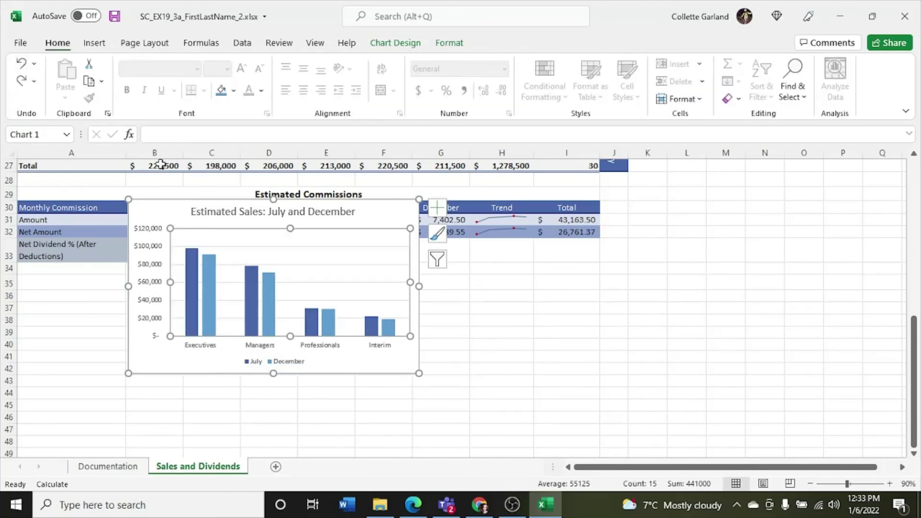
pyautogui.moveTo(153, 206); pyautogui.dragTo(151, 264)
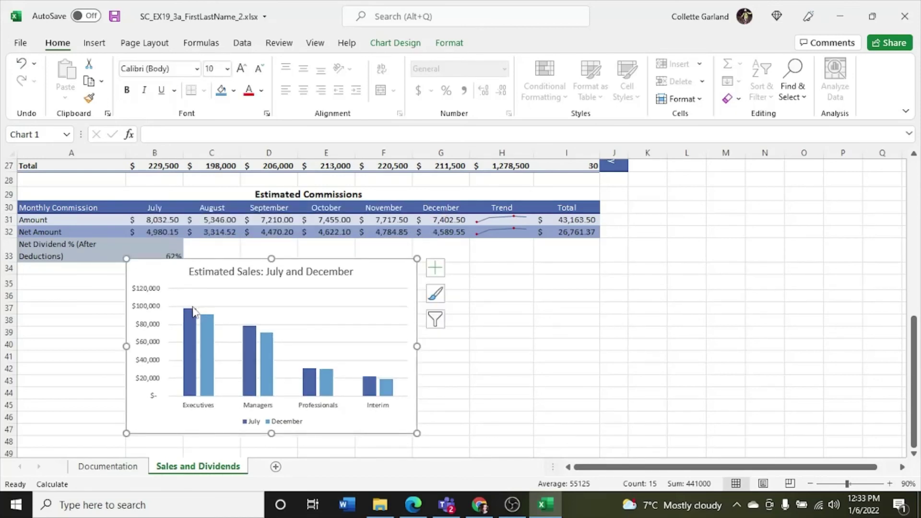
# - Anchor the chart's top-left at cell A35 and stretch it to cover through E49
pyautogui.click(228, 297)
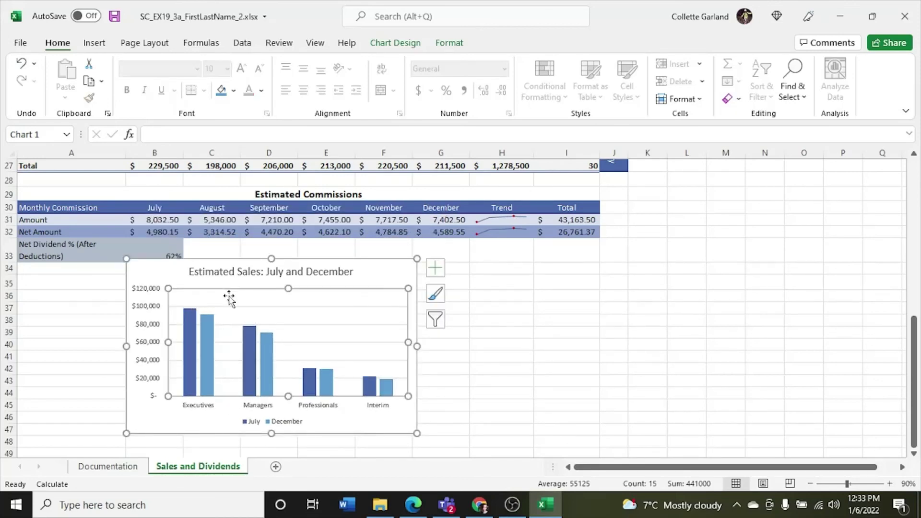
pyautogui.moveTo(228, 297); pyautogui.dragTo(233, 318)
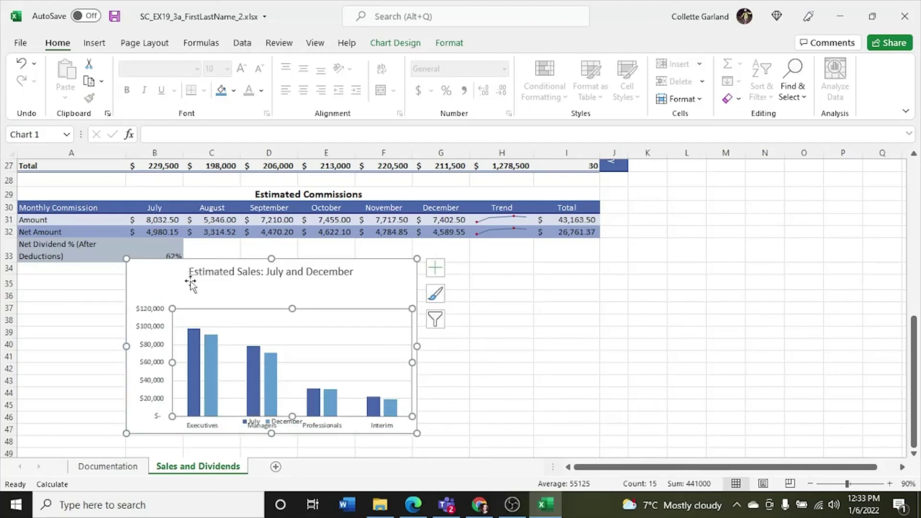
pyautogui.click(21, 63)
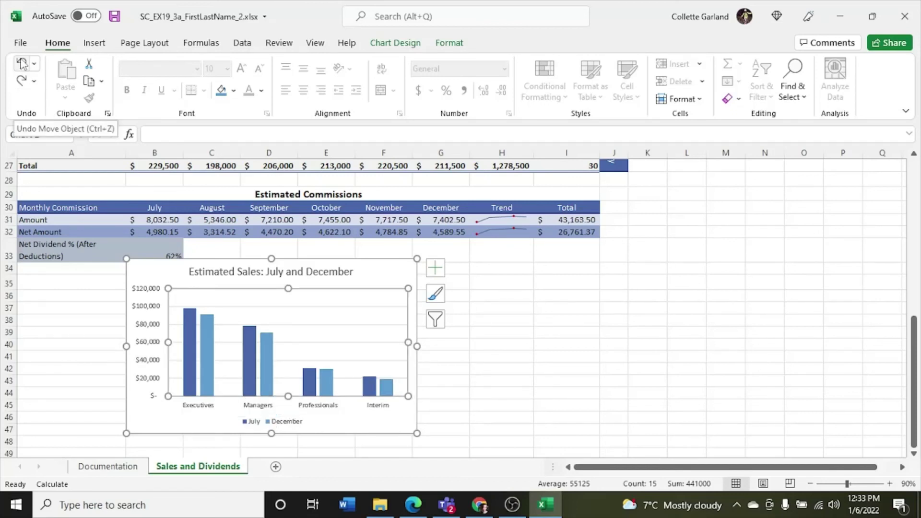
pyautogui.moveTo(154, 263); pyautogui.dragTo(48, 283)
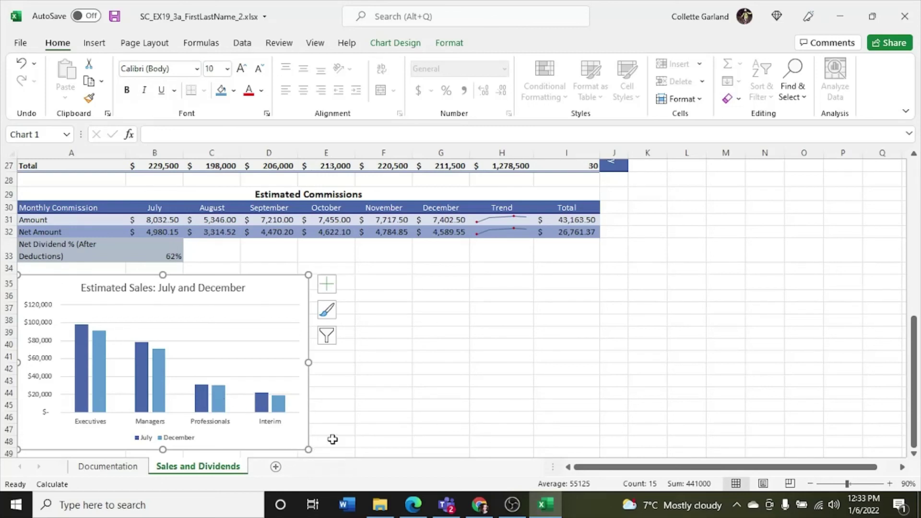
pyautogui.scroll(-1, 331, 438)
pyautogui.moveTo(308, 409); pyautogui.dragTo(354, 417)
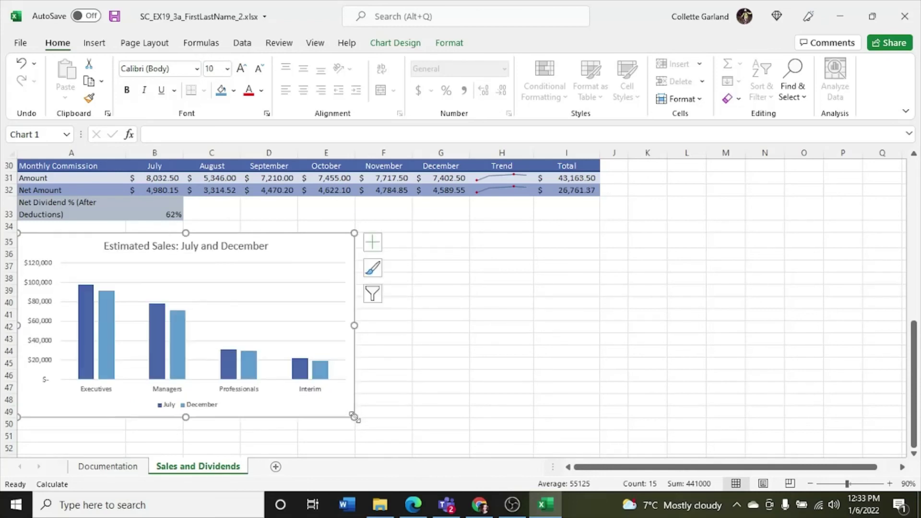
# - Apply Quick Layout 2 to the chart, giving a top legend and dollar labels above bars
pyautogui.click(412, 384)
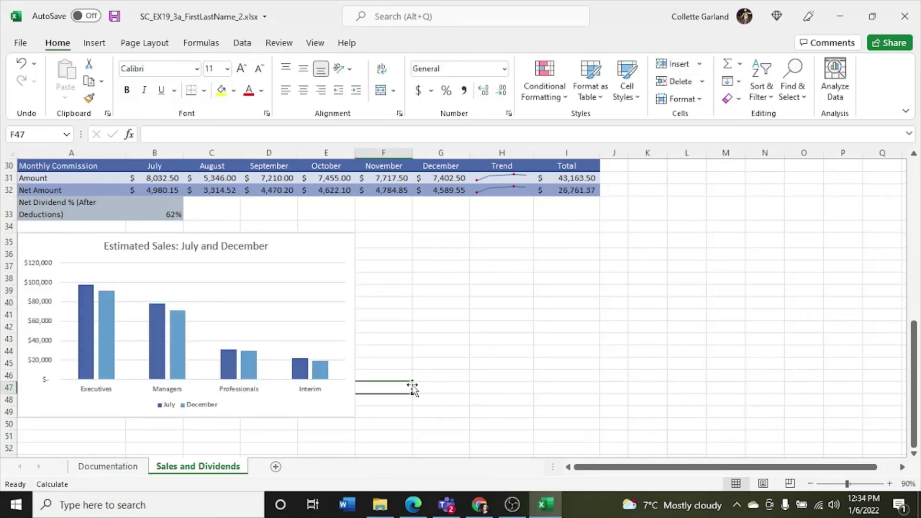
pyautogui.click(280, 252)
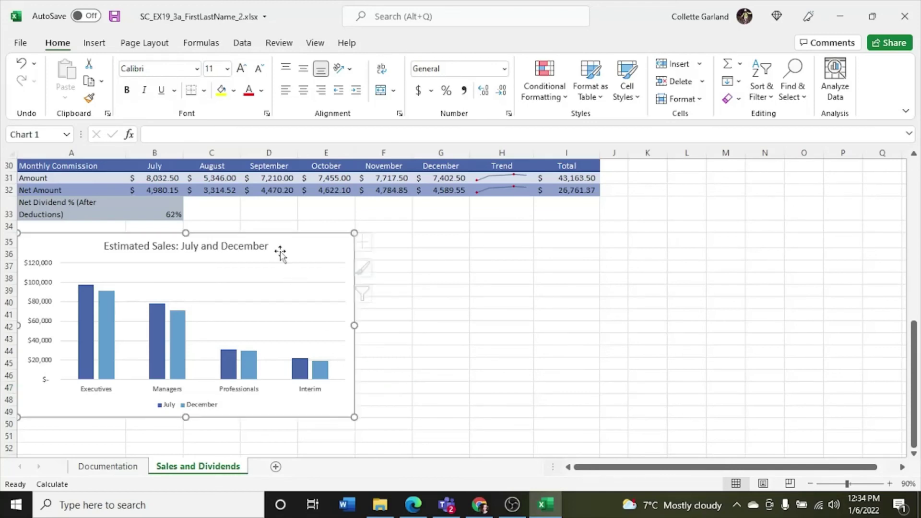
pyautogui.click(409, 49)
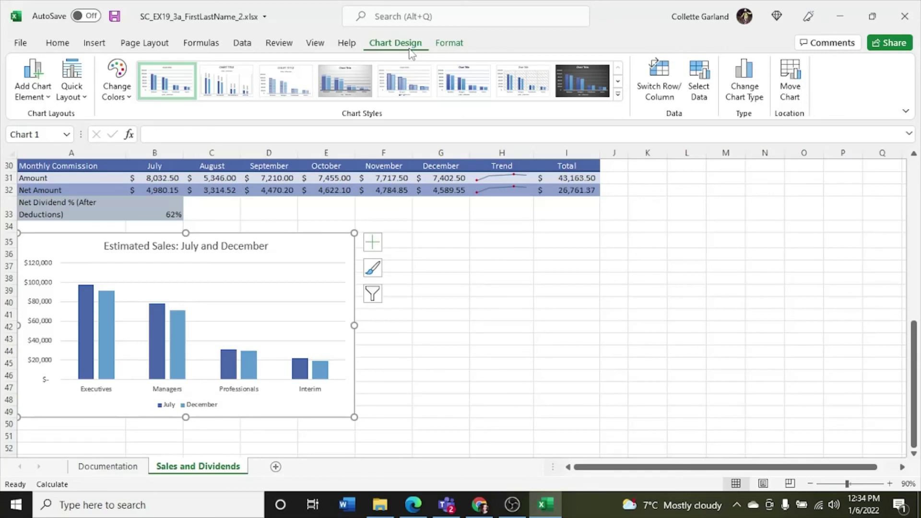
pyautogui.click(447, 46)
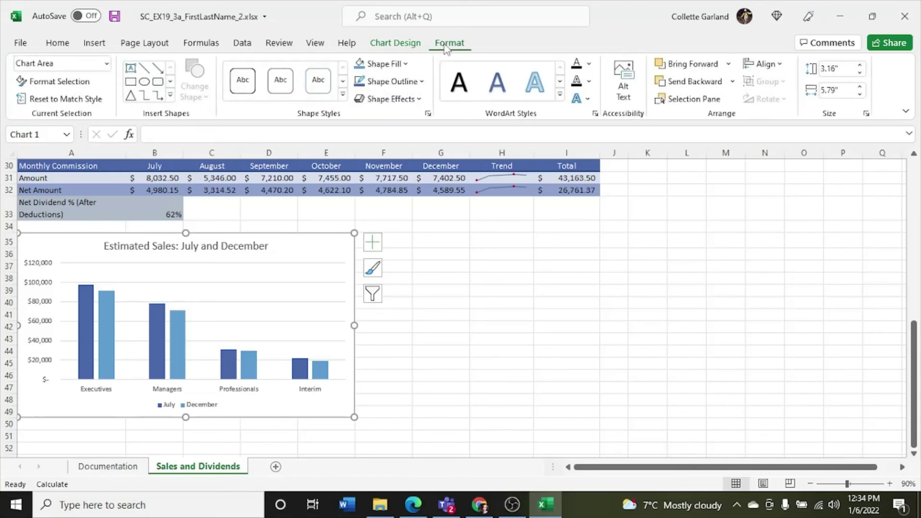
pyautogui.click(409, 46)
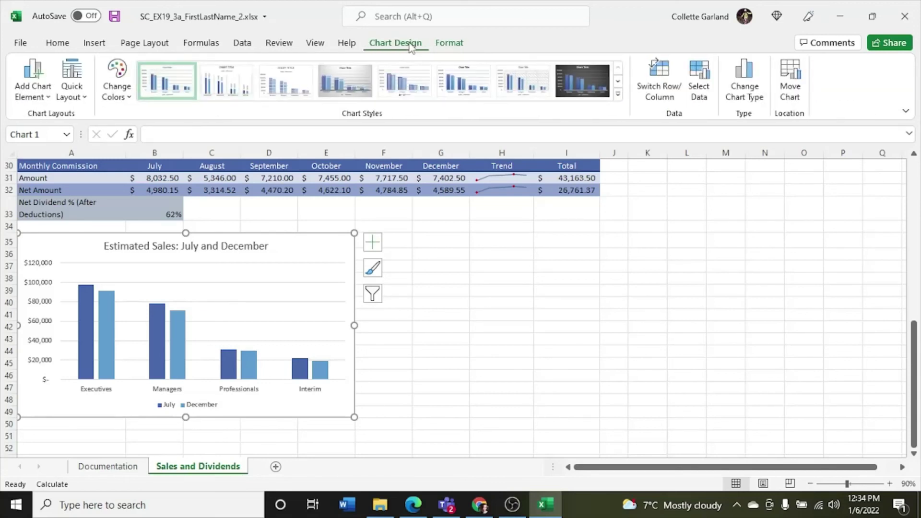
pyautogui.click(74, 99)
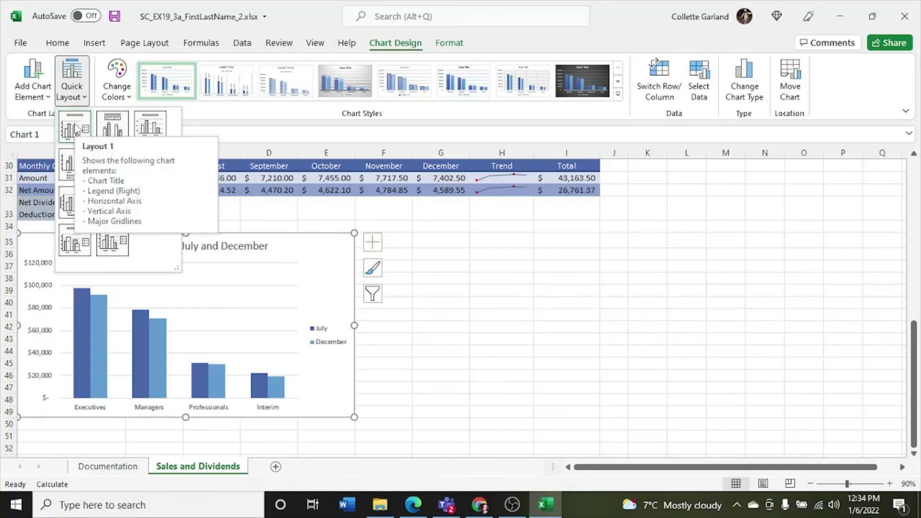
pyautogui.click(110, 127)
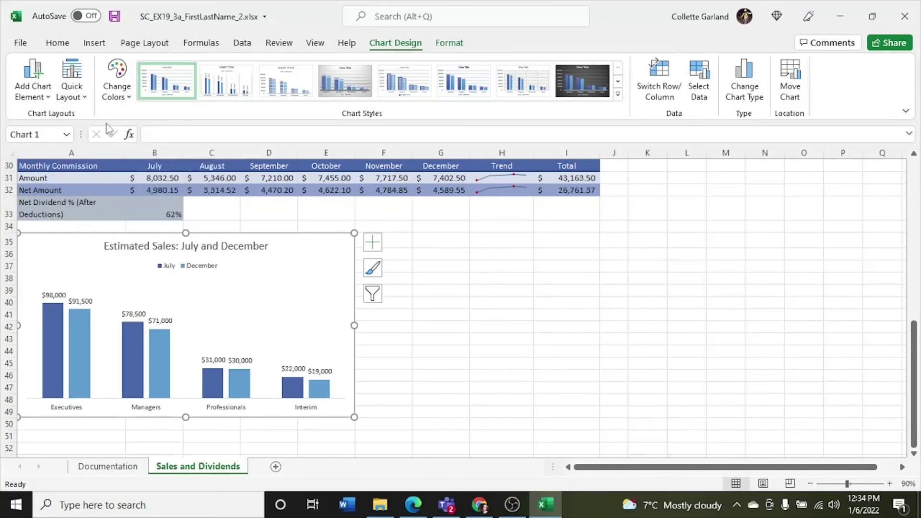
pyautogui.click(489, 279)
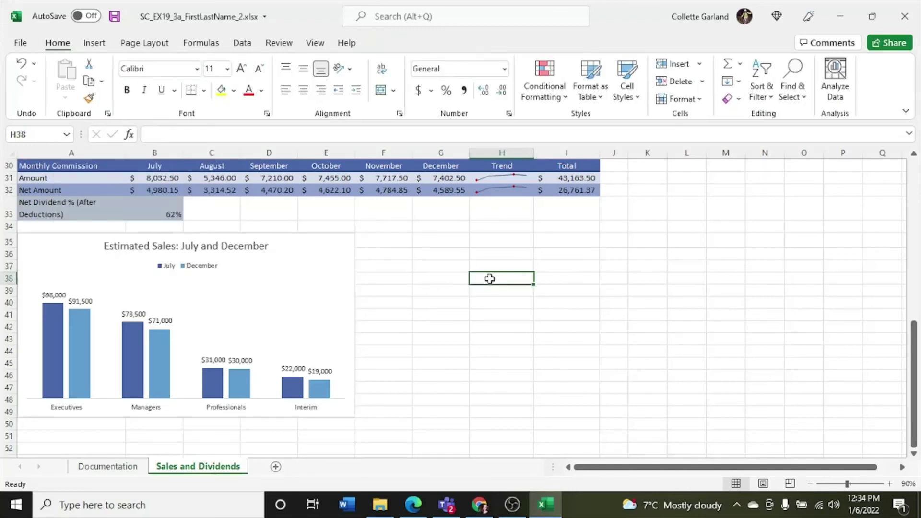
# - Save the workbook SC_EX19_3a_FirstLastName_2.xlsx
pyautogui.click(111, 14)
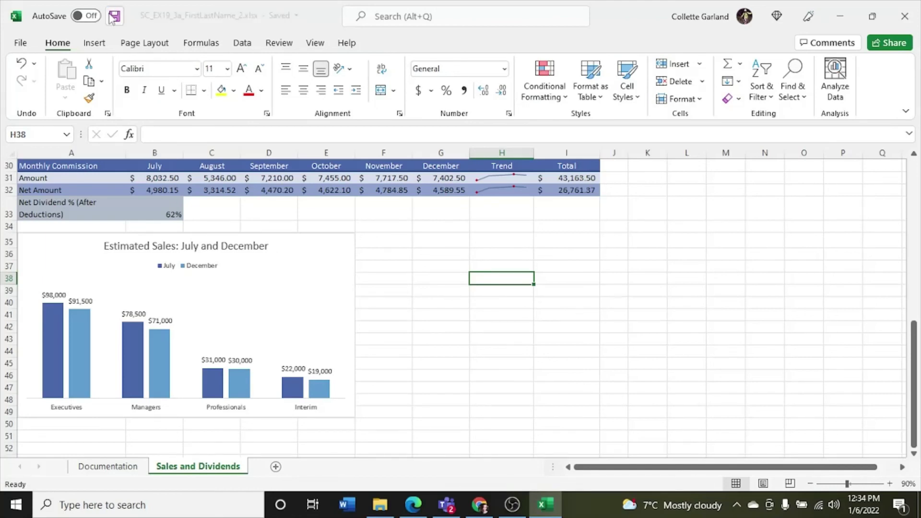